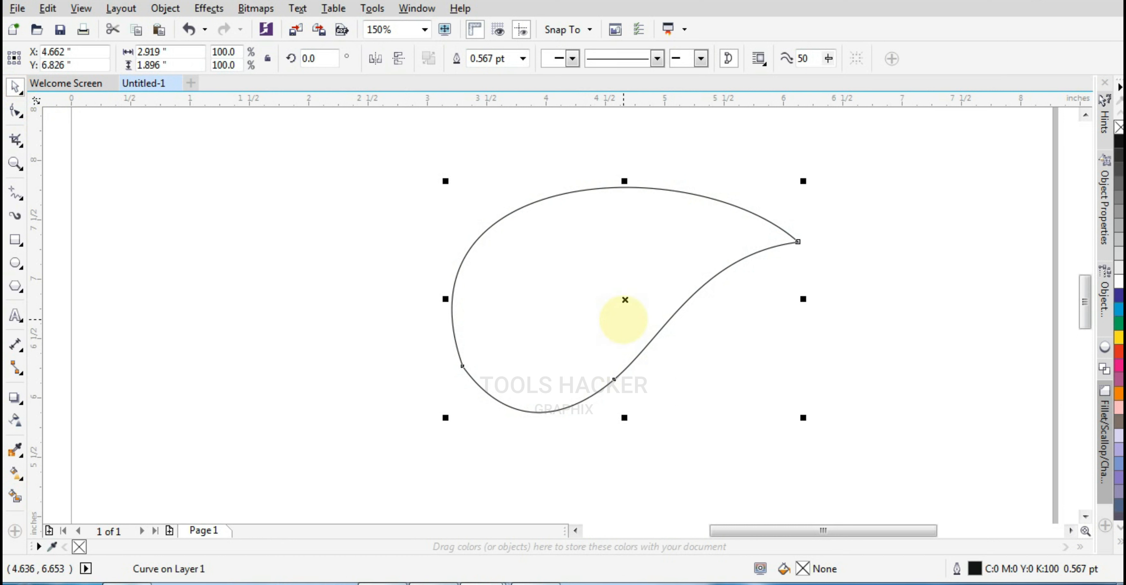
pyautogui.moveTo(517, 298); pyautogui.dragTo(587, 363)
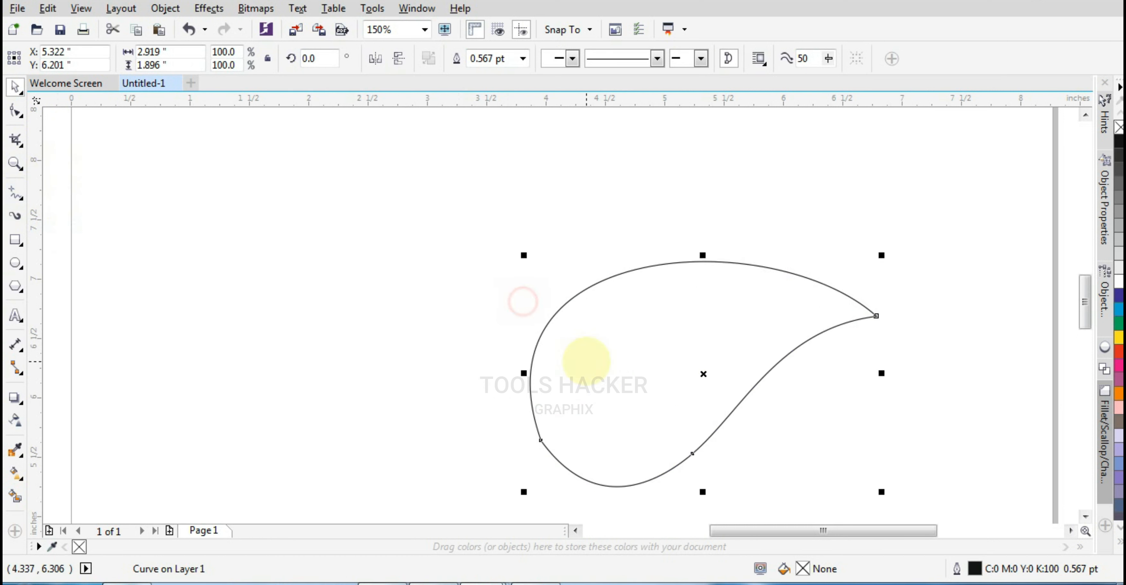
pyautogui.hotkey('ctrl', 'z')
pyautogui.click(15, 111)
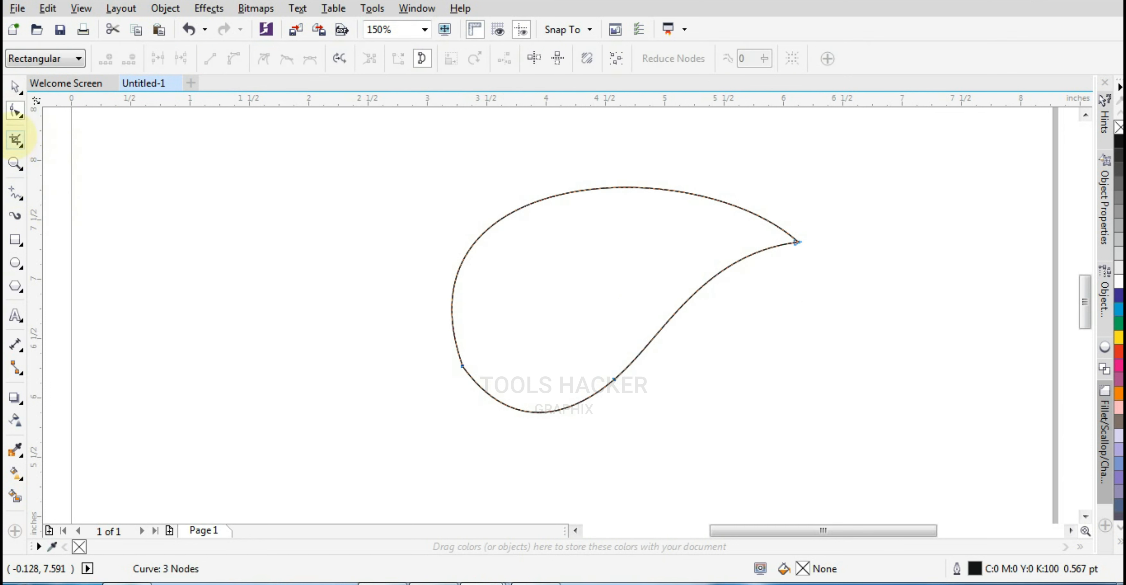
pyautogui.click(16, 87)
# Duplicate the leaf outline with a slight offset down and to the right, keeping the original selected.
pyautogui.moveTo(445, 181); pyautogui.dragTo(455, 193)
pyautogui.rightClick(455, 193)
pyautogui.moveTo(528, 274); pyautogui.dragTo(523, 287)
pyautogui.click(538, 286)
pyautogui.click(586, 284)
pyautogui.moveTo(798, 203); pyautogui.dragTo(836, 188)
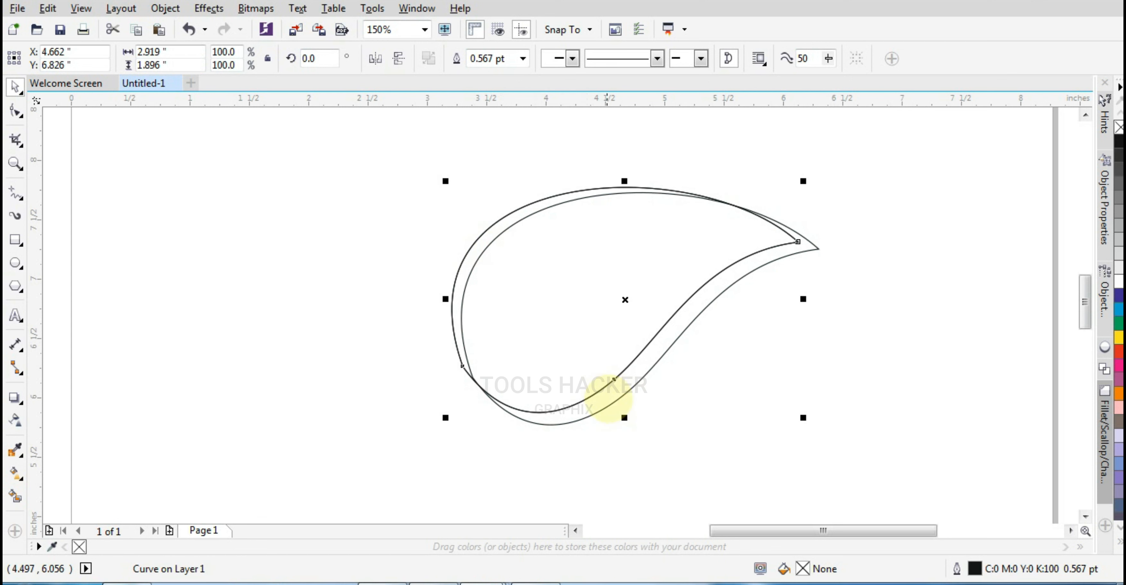
# Trim the leaf and its offset copy to leave a thin crescent along the upper-left edge, and delete the leftover copy.
pyautogui.keyDown('shift'); pyautogui.click(471, 254); pyautogui.keyUp('shift')
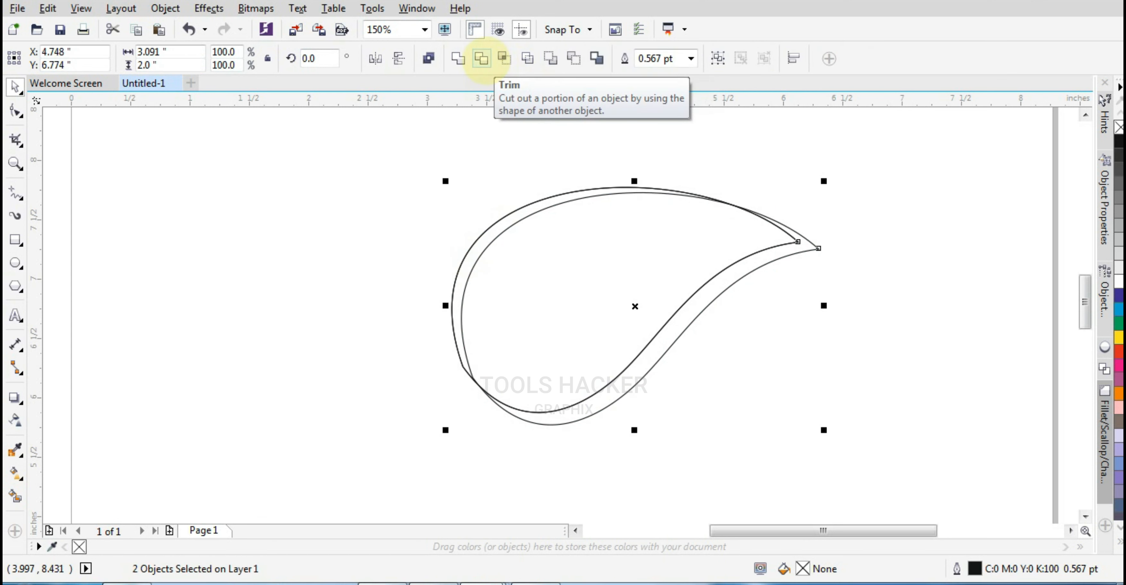
pyautogui.click(481, 58)
pyautogui.moveTo(666, 326); pyautogui.dragTo(837, 394)
pyautogui.press('Delete')
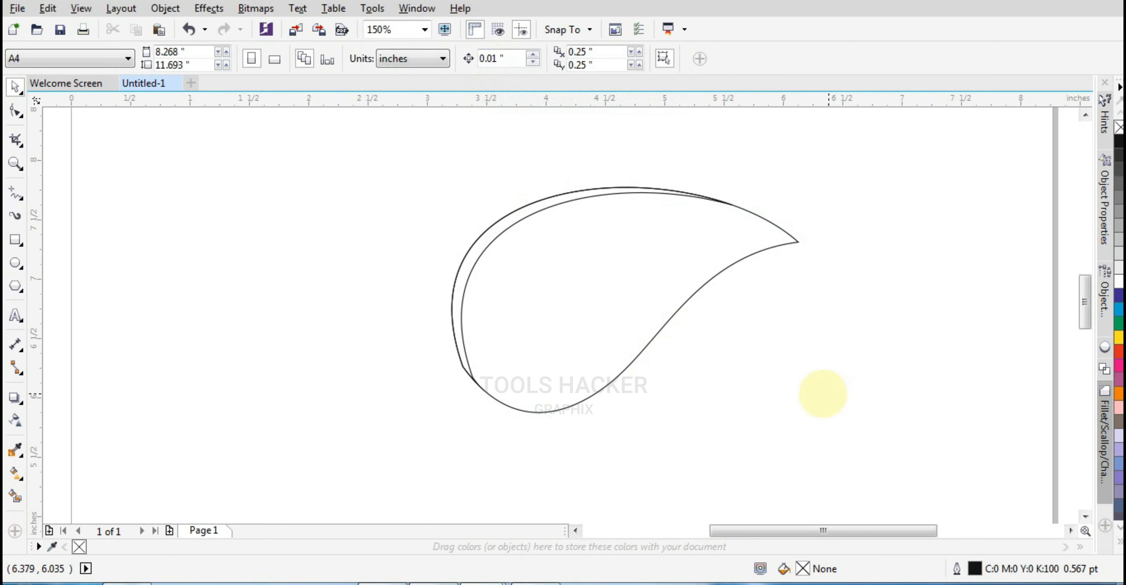
# Fill the leaf body with a linear gradient from green at the lower-left base to yellow-green toward the tip.
pyautogui.click(522, 256)
pyautogui.click(1118, 324)
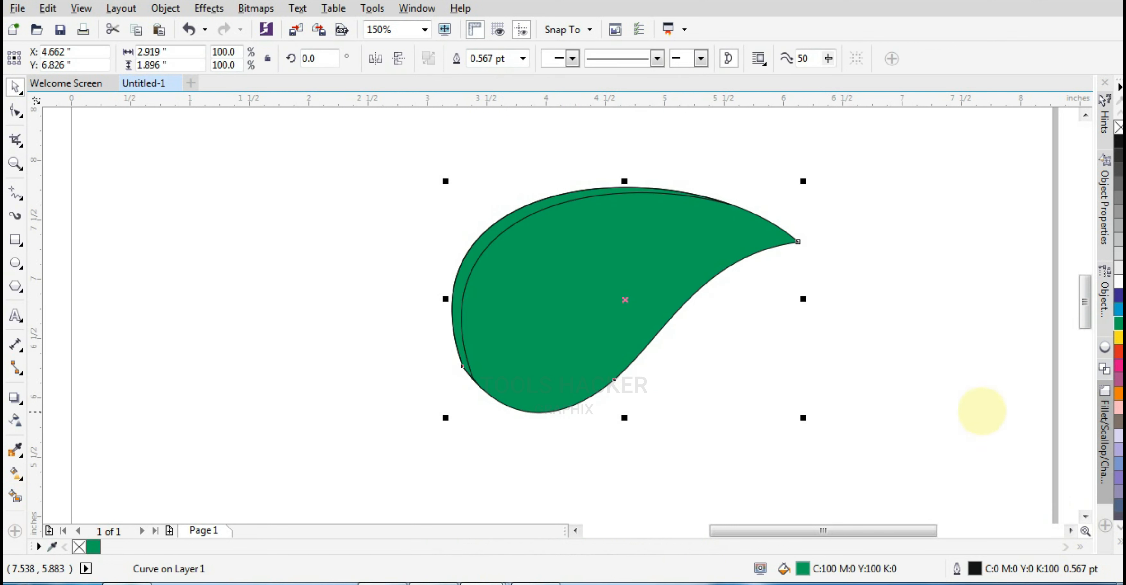
pyautogui.click(15, 470)
pyautogui.moveTo(501, 396); pyautogui.dragTo(709, 206)
pyautogui.click(1120, 541)
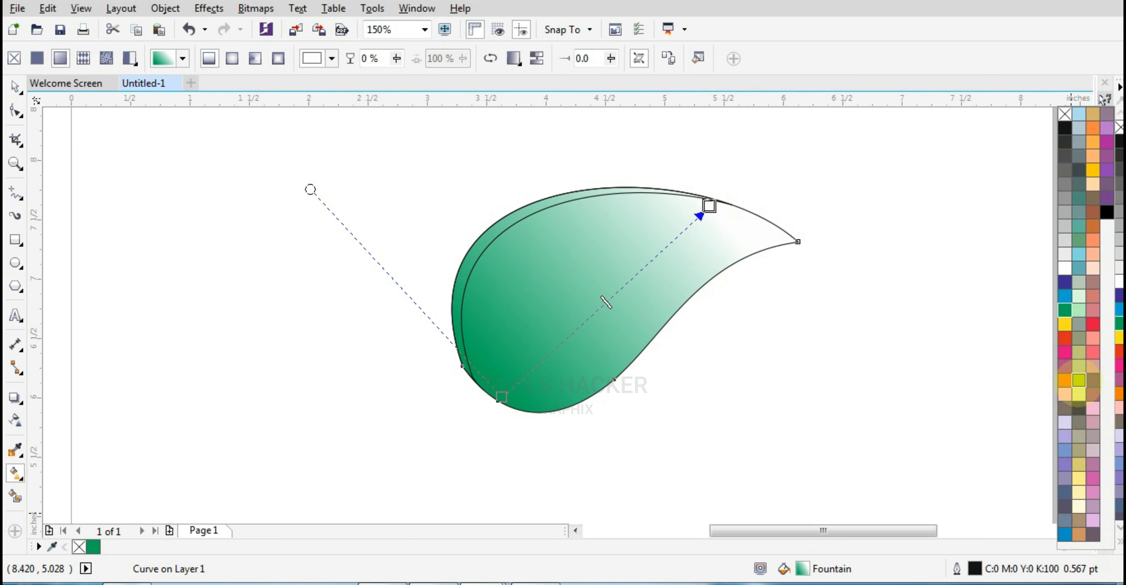
pyautogui.click(1078, 381)
pyautogui.click(120, 183)
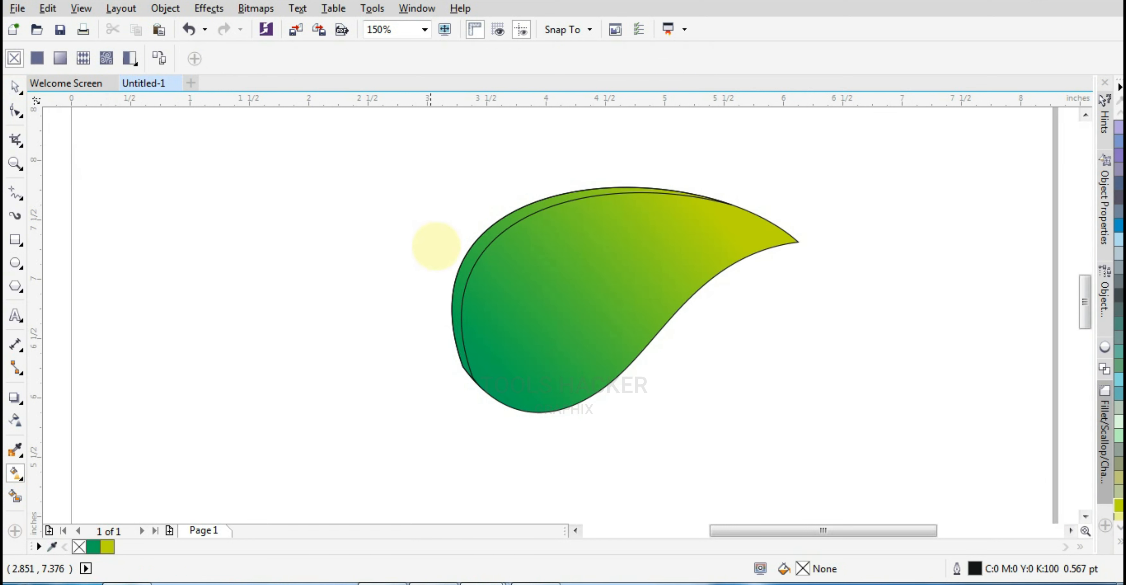
# Fill the thin crescent along the leaf's upper edge with solid green and remove its outline.
pyautogui.click(14, 87)
pyautogui.click(357, 221)
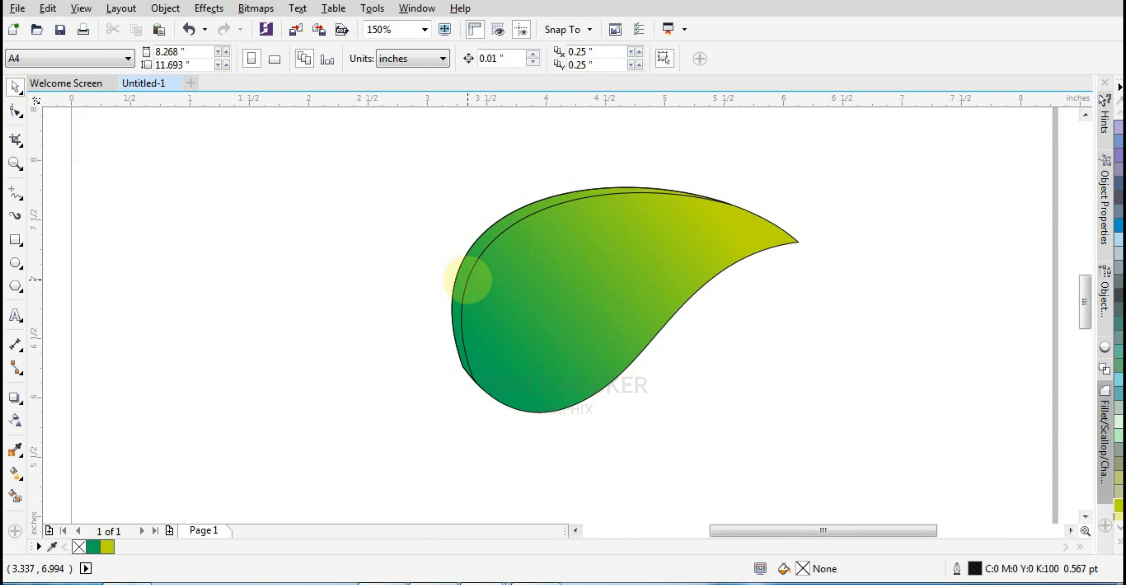
pyautogui.click(478, 263)
pyautogui.click(1118, 529)
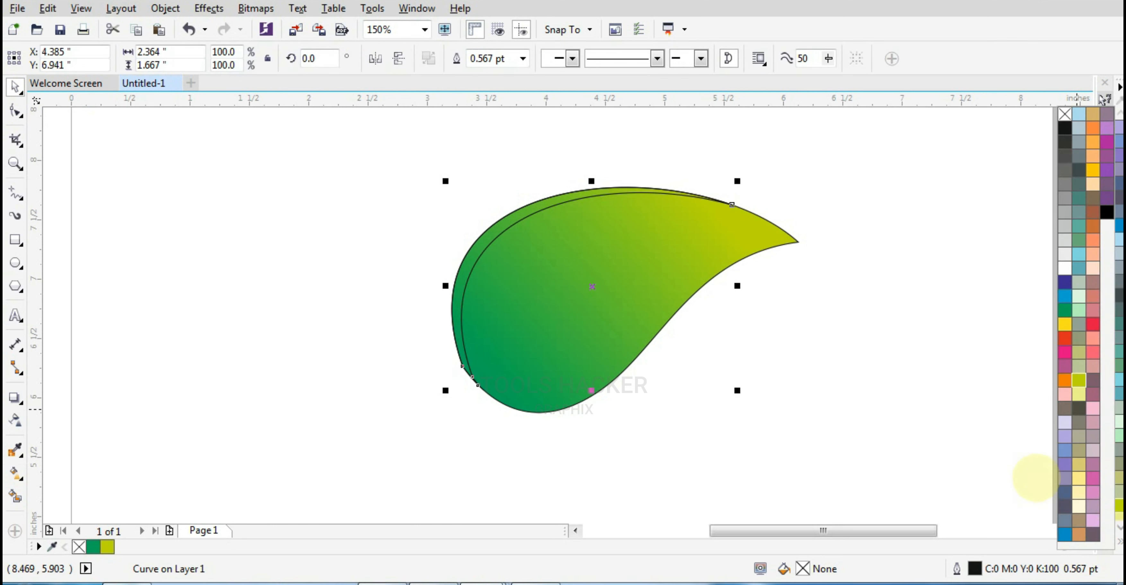
pyautogui.click(1064, 309)
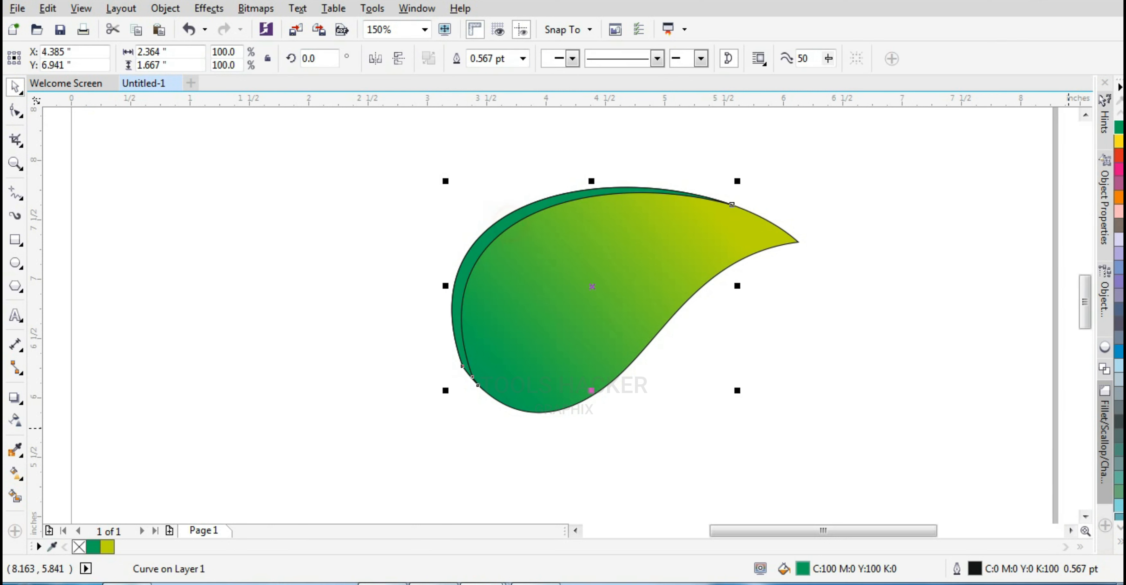
pyautogui.click(1117, 541)
pyautogui.rightClick(1056, 113)
pyautogui.click(844, 372)
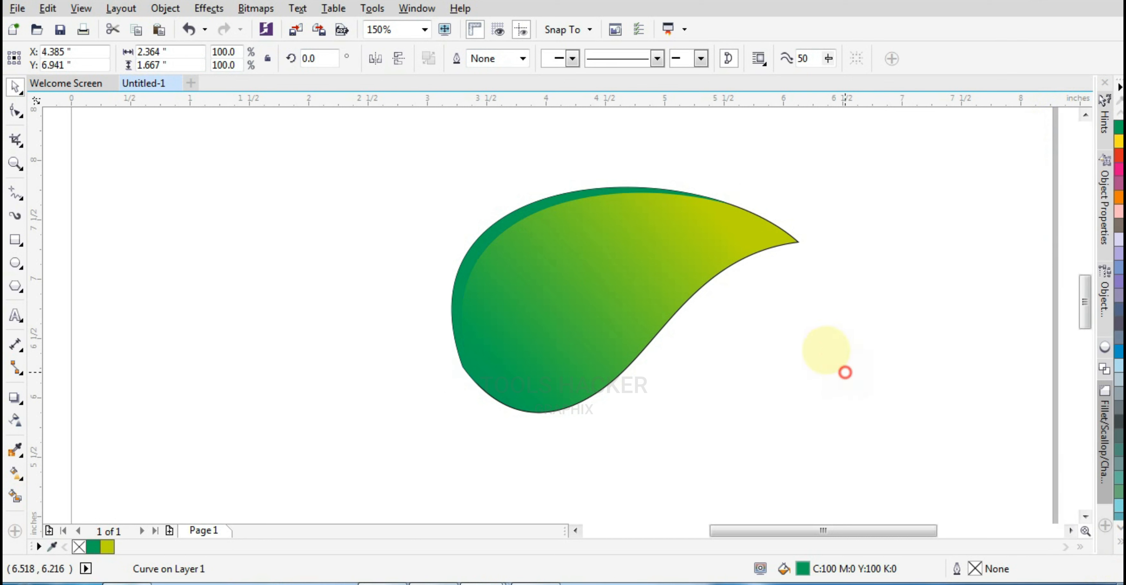
# Place a smaller copy of the green crescent just inside the leaf's upper edge, rotated about 14.9 degrees.
pyautogui.click(538, 208)
pyautogui.moveTo(737, 181); pyautogui.dragTo(700, 206)
pyautogui.click(563, 221)
pyautogui.moveTo(703, 394); pyautogui.dragTo(708, 352)
pyautogui.click(732, 434)
pyautogui.scroll(1, 527, 259)
pyautogui.click(664, 254)
pyautogui.scroll(-1, 714, 395)
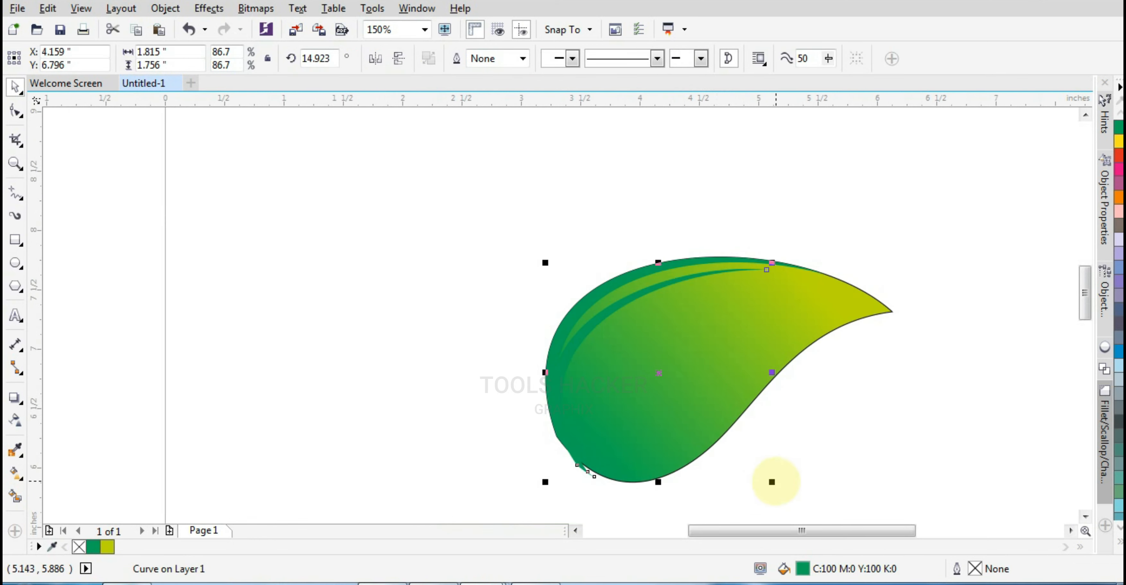
pyautogui.moveTo(771, 478); pyautogui.dragTo(741, 470)
pyautogui.click(813, 432)
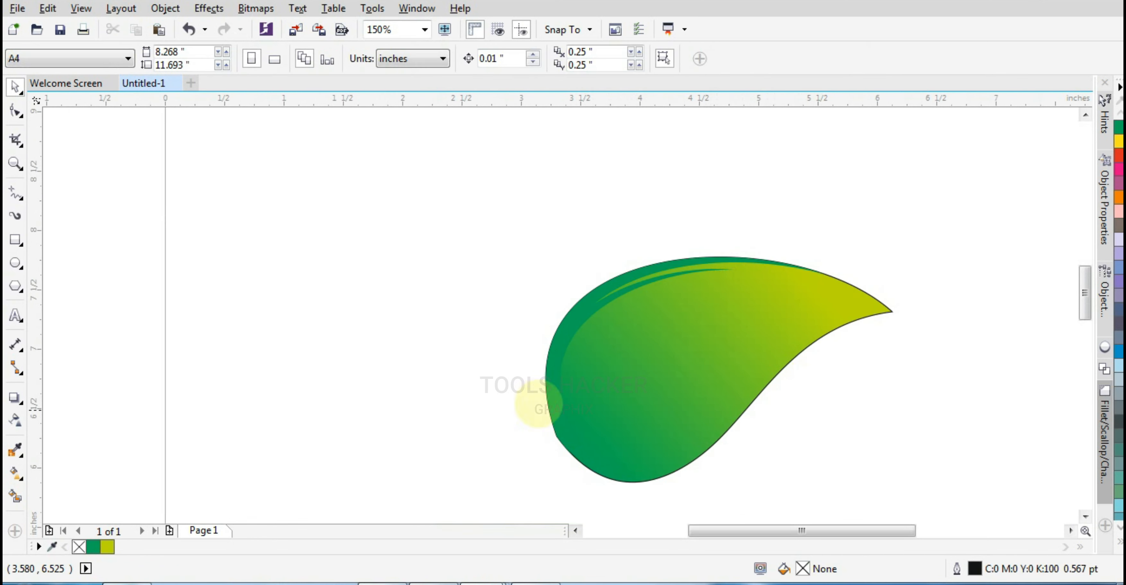
# Draw a closed triangle about 1.65 by 1.0 inches from the leaf's lower-left edge into its middle and fill it green.
pyautogui.click(16, 194)
pyautogui.click(555, 436)
pyautogui.click(751, 350)
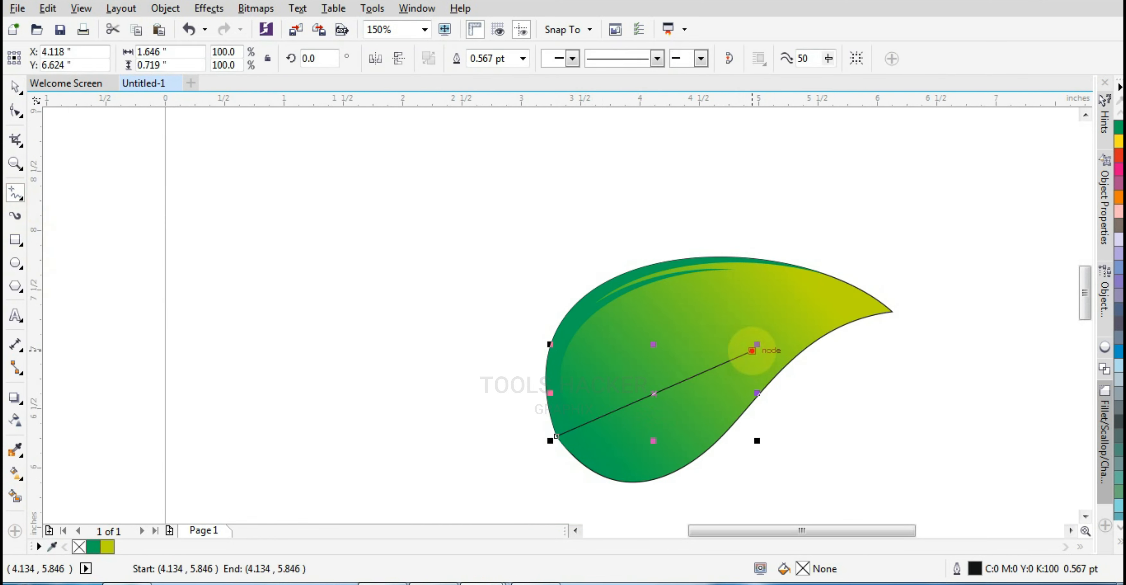
pyautogui.click(751, 351)
pyautogui.doubleClick(590, 469)
pyautogui.click(556, 436)
pyautogui.scroll(2, 618, 457)
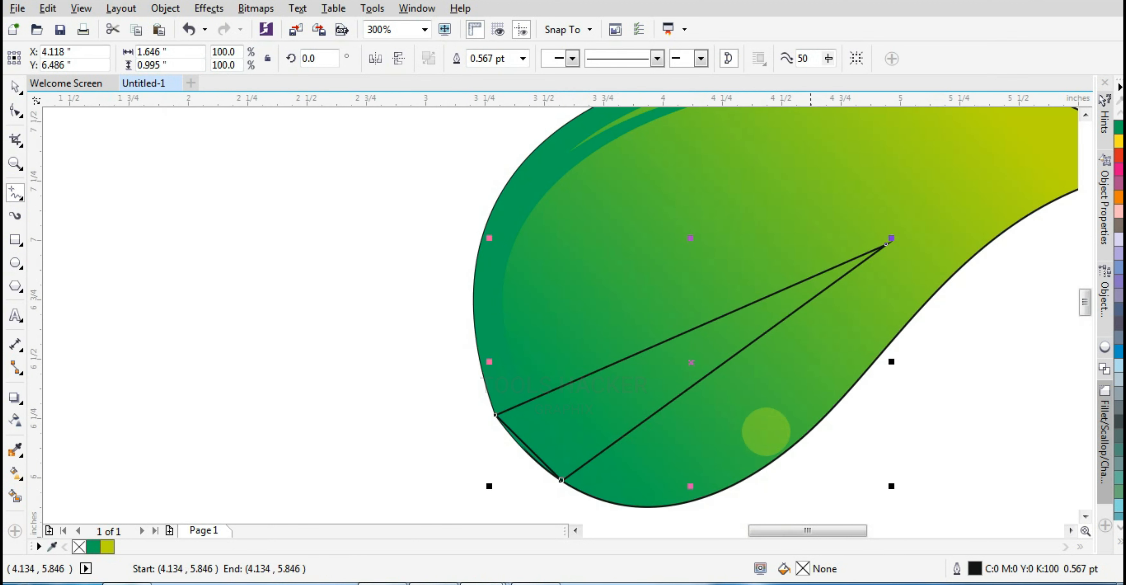
pyautogui.click(1118, 127)
# Bend both long sides of the green triangle into flowing S-curves that taper to its tip.
pyautogui.click(15, 111)
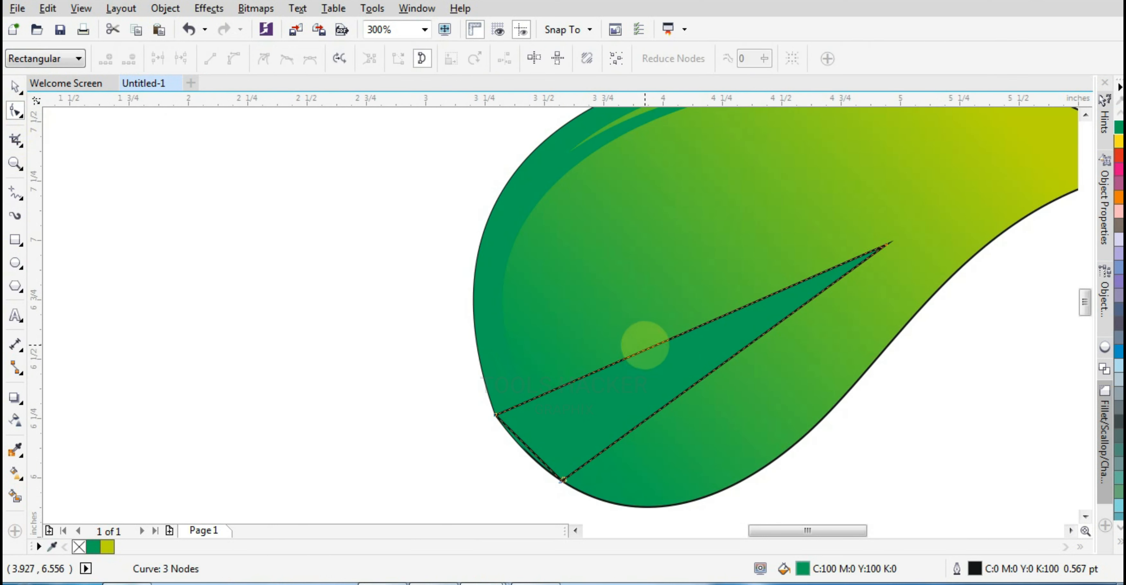
pyautogui.click(651, 345)
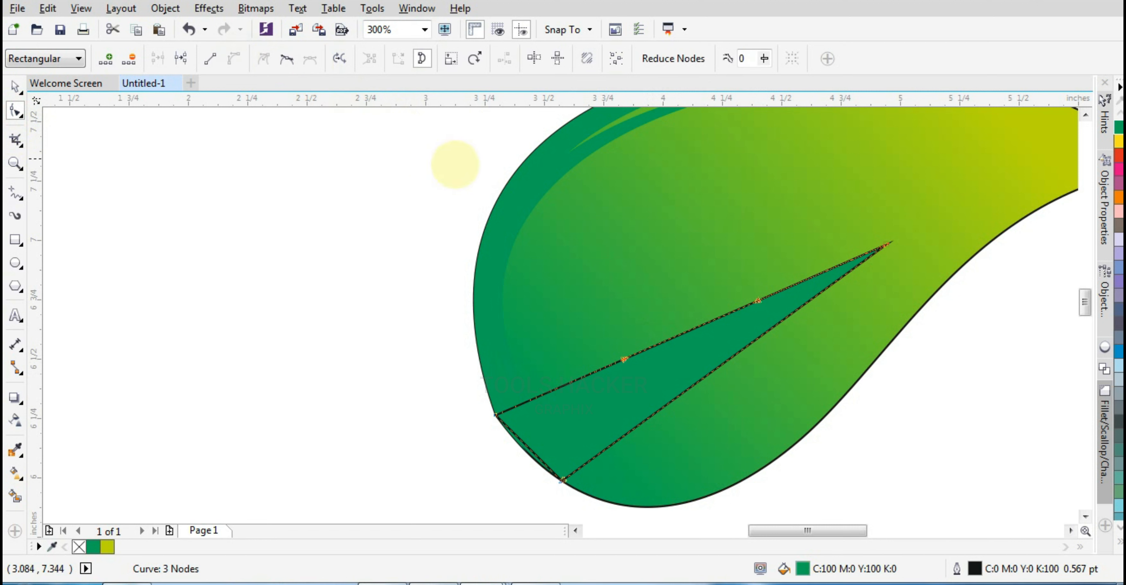
pyautogui.moveTo(609, 359); pyautogui.dragTo(794, 365)
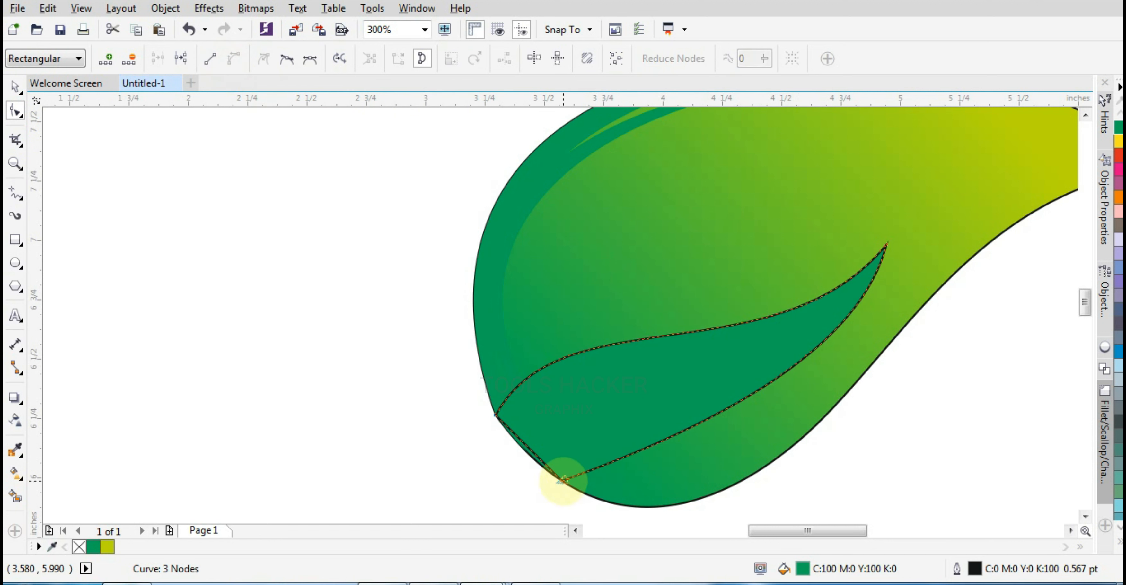
pyautogui.click(563, 481)
pyautogui.moveTo(736, 416); pyautogui.dragTo(596, 371)
pyautogui.moveTo(858, 338); pyautogui.dragTo(805, 388)
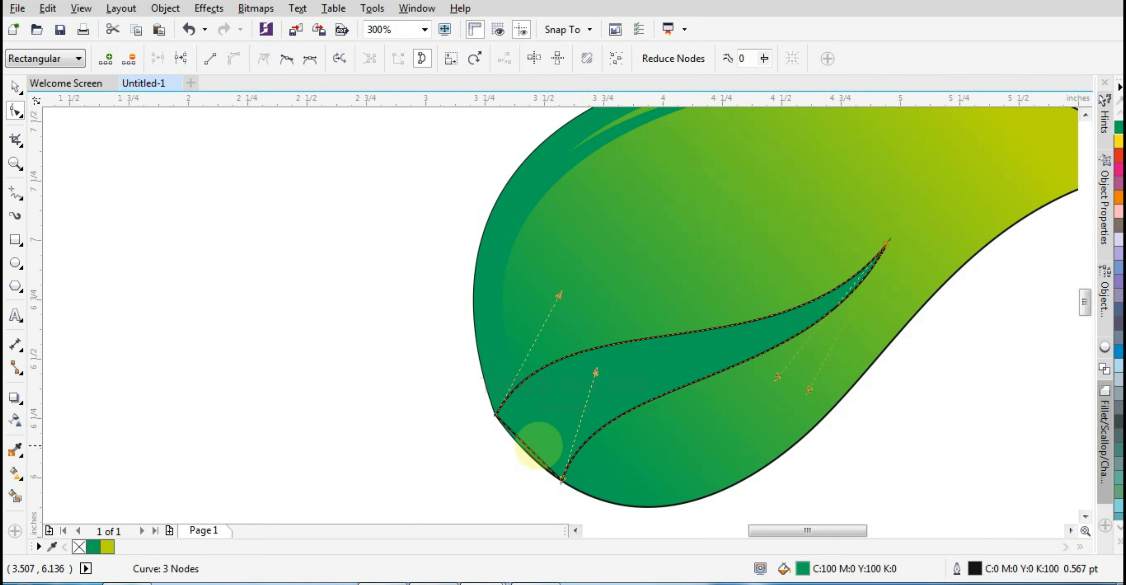
# Curve the short base side of the green vein to follow the leaf's edge and remove the vein's outline.
pyautogui.scroll(2, 523, 449)
pyautogui.click(537, 432)
pyautogui.click(234, 58)
pyautogui.scroll(-2, 542, 245)
pyautogui.scroll(2, 537, 315)
pyautogui.moveTo(573, 241); pyautogui.dragTo(564, 250)
pyautogui.scroll(-2, 703, 297)
pyautogui.scroll(-1, 703, 299)
pyautogui.click(1119, 541)
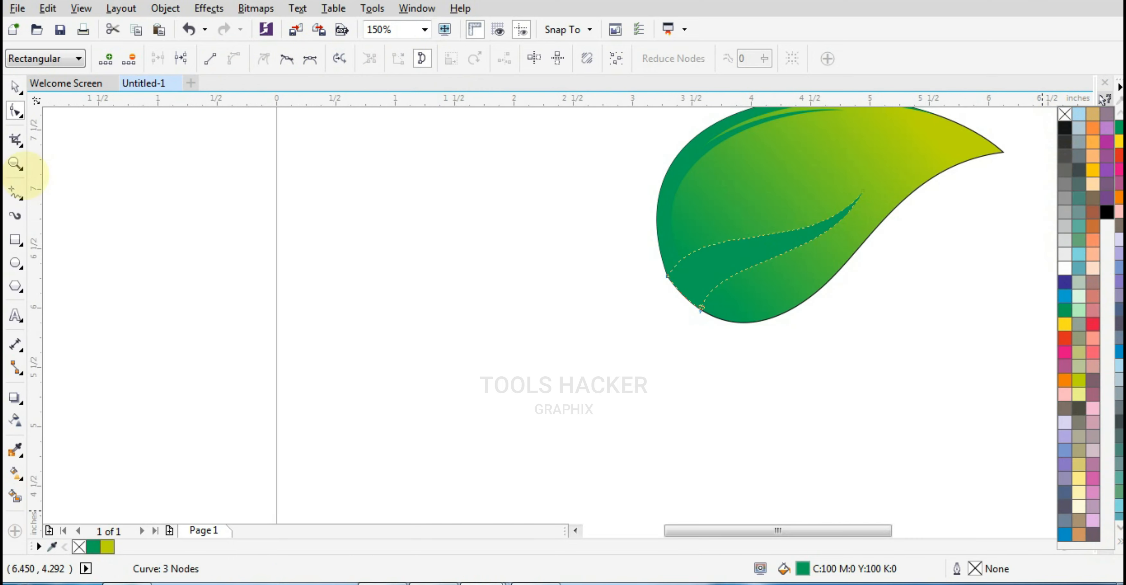
pyautogui.click(15, 87)
pyautogui.click(432, 315)
pyautogui.scroll(-1, 472, 364)
pyautogui.scroll(1, 630, 395)
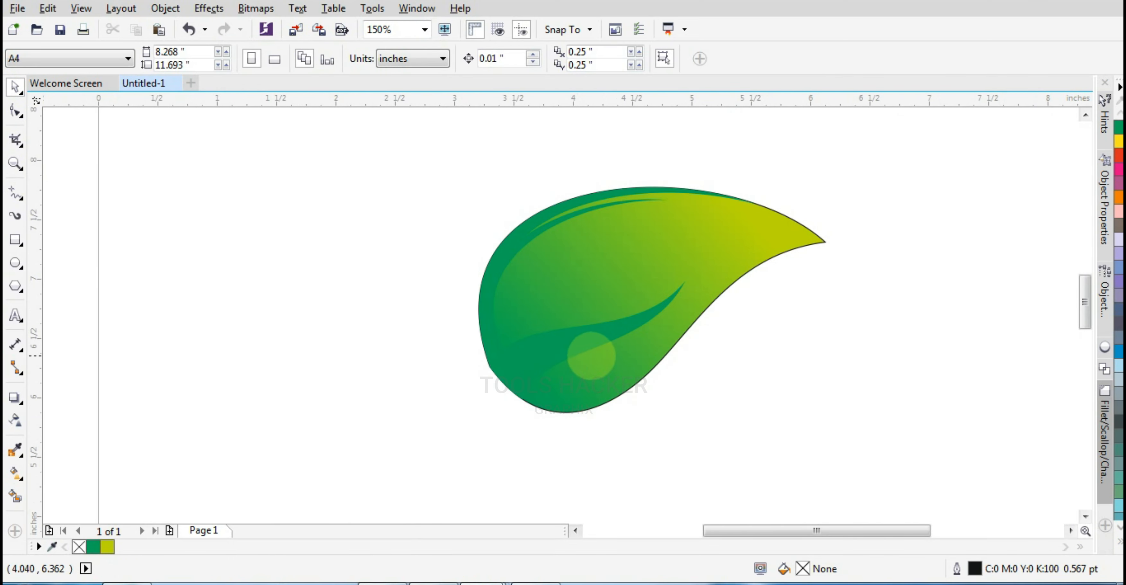
pyautogui.scroll(1, 599, 365)
pyautogui.click(672, 351)
pyautogui.moveTo(673, 352); pyautogui.dragTo(743, 415)
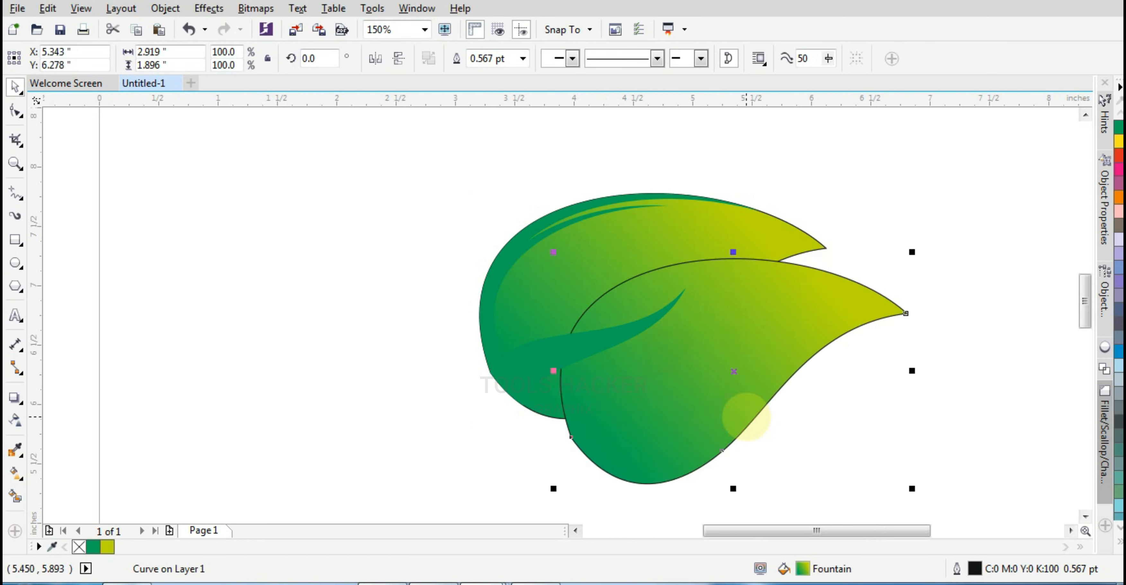
pyautogui.hotkey('ctrl', 'z')
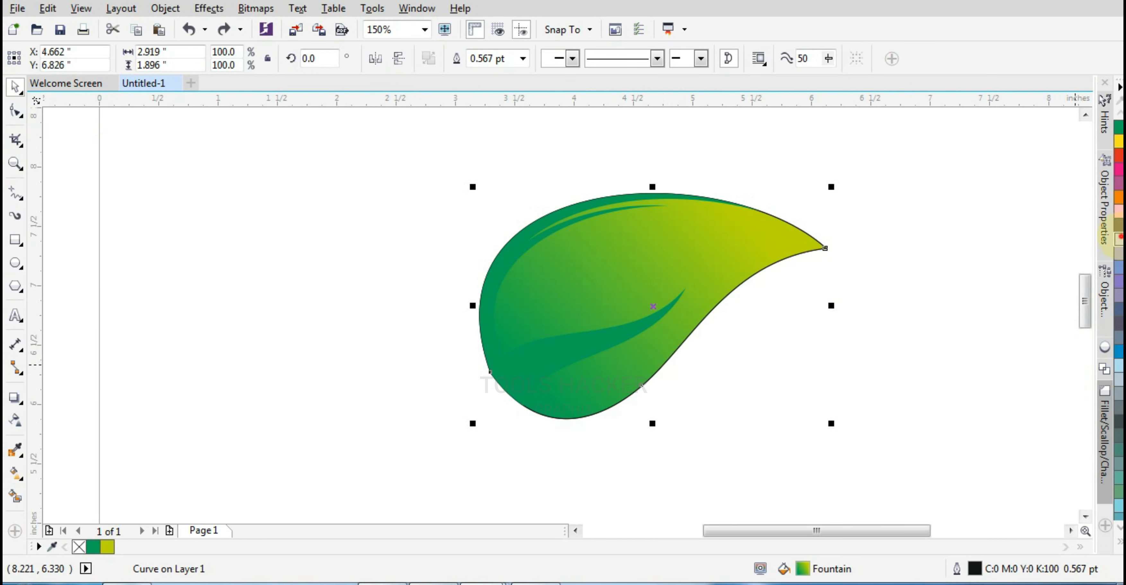
# Fill a duplicate of the leaf body with light lavender and shift it slightly up and to the left.
pyautogui.click(1119, 238)
pyautogui.moveTo(575, 395); pyautogui.dragTo(441, 392)
pyautogui.hotkey('ctrl', 'z')
pyautogui.click(16, 110)
pyautogui.click(490, 372)
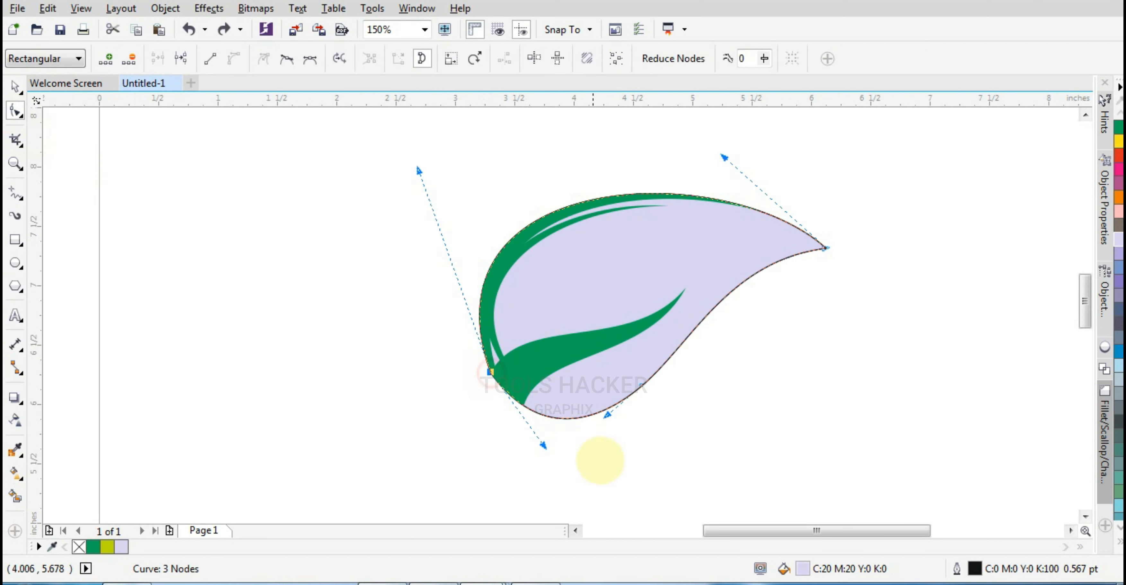
pyautogui.click(15, 86)
pyautogui.moveTo(598, 264); pyautogui.dragTo(591, 256)
# Move the lavender copy's tip node onto the tip of the gradient leaf.
pyautogui.click(15, 110)
pyautogui.scroll(1, 778, 263)
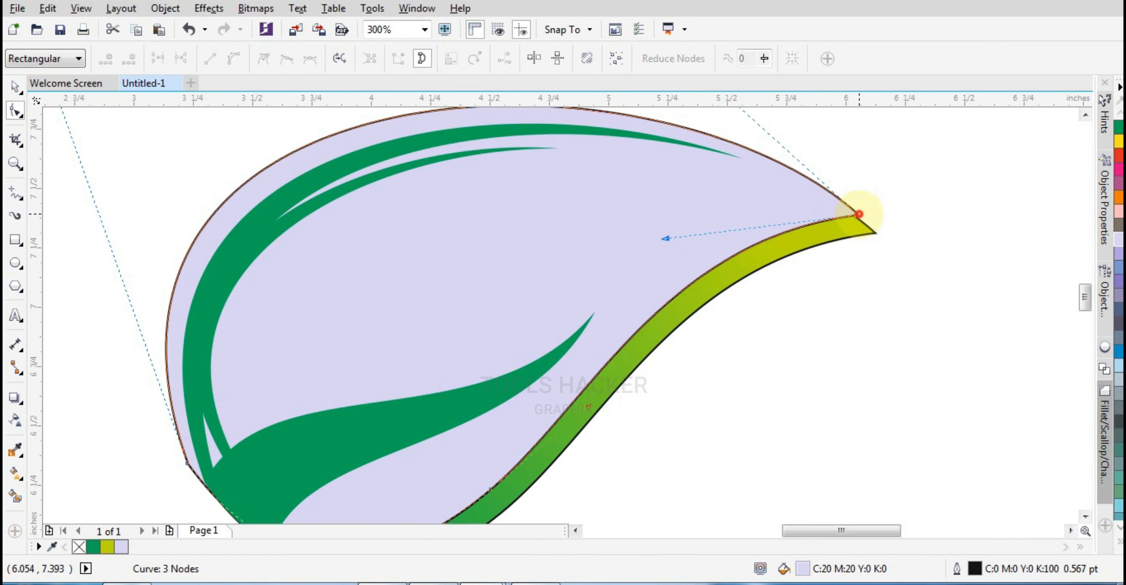
pyautogui.moveTo(858, 214); pyautogui.dragTo(875, 232)
pyautogui.scroll(-1, 587, 301)
pyautogui.click(16, 87)
# Trim the gradient leaf with the lavender copy to form a sliver along the lower edge, and delete the lavender copy.
pyautogui.click(511, 425)
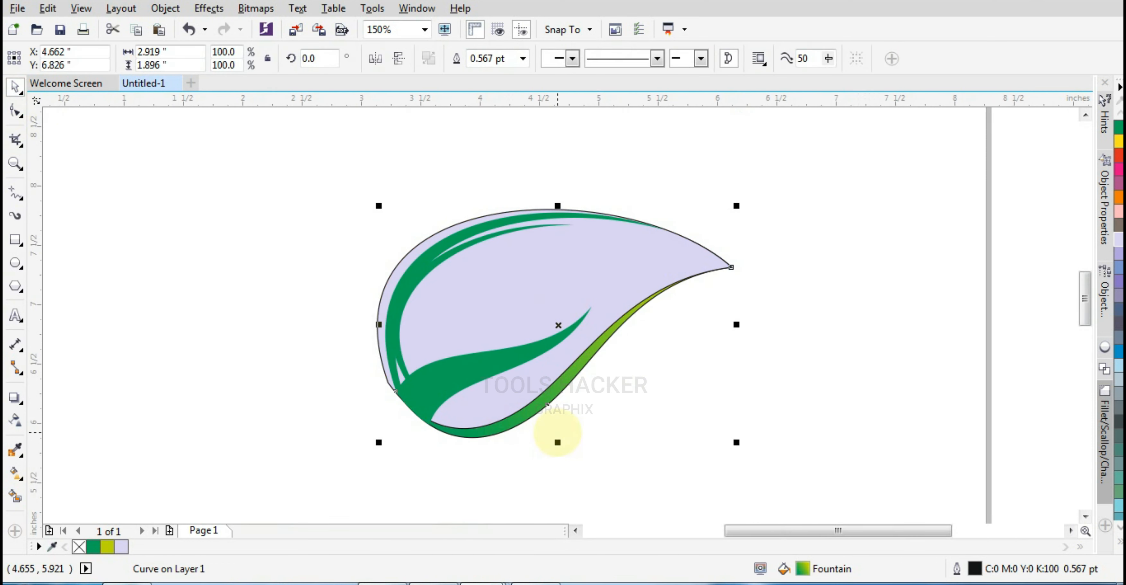
pyautogui.click(564, 252)
pyautogui.keyDown('shift'); pyautogui.click(549, 400); pyautogui.keyUp('shift')
pyautogui.click(481, 59)
pyautogui.click(621, 236)
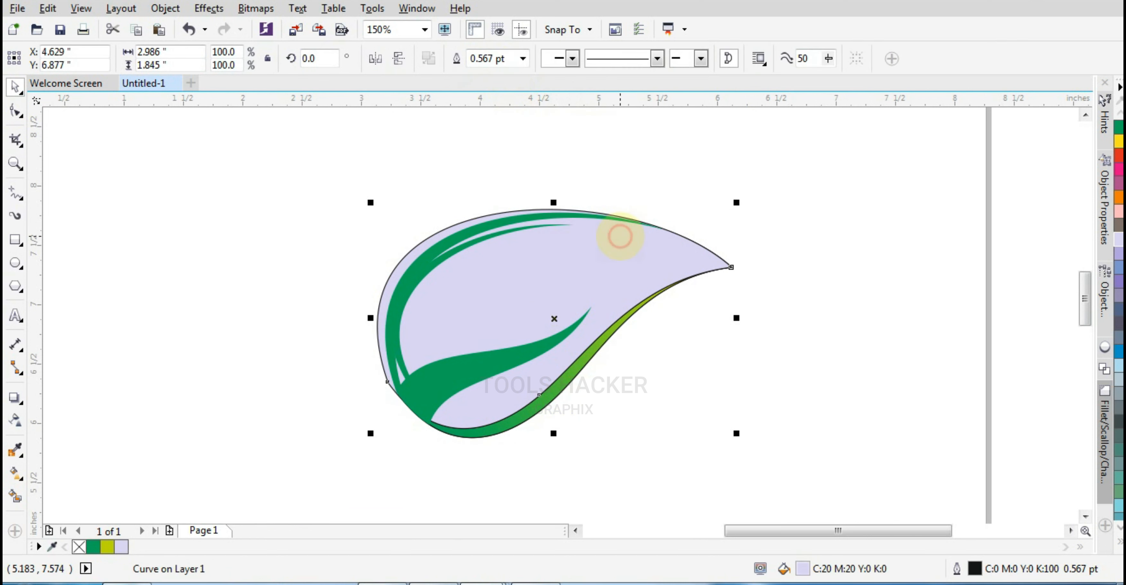
pyautogui.press('Delete')
# Fill the sliver along the leaf's lower edge with green and remove the outlines from all leaf shapes.
pyautogui.click(620, 328)
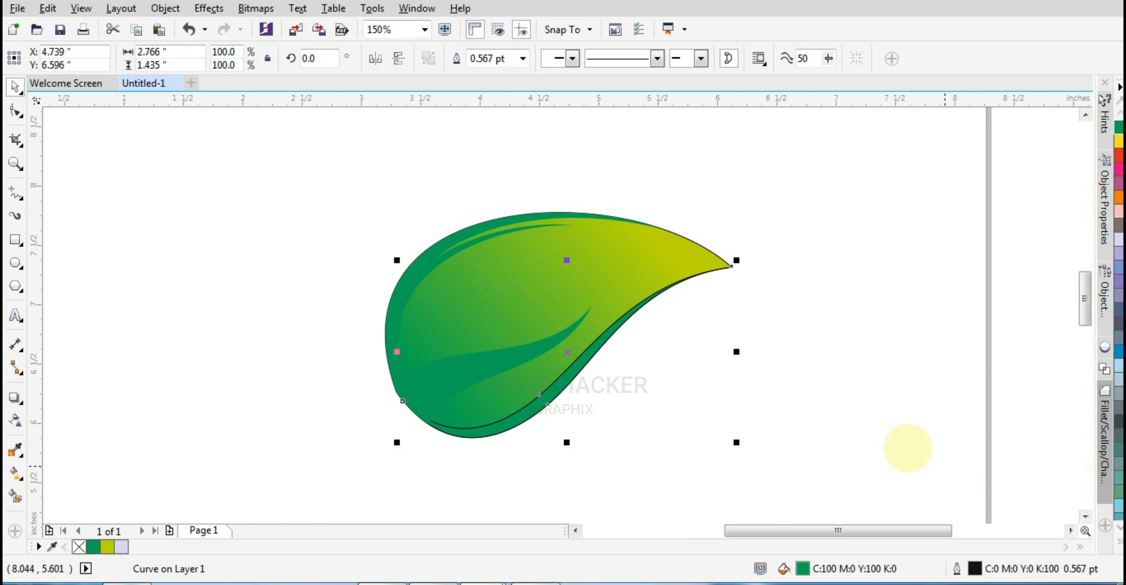
pyautogui.moveTo(799, 166); pyautogui.dragTo(326, 466)
pyautogui.click(1118, 540)
pyautogui.rightClick(1058, 113)
pyautogui.click(143, 334)
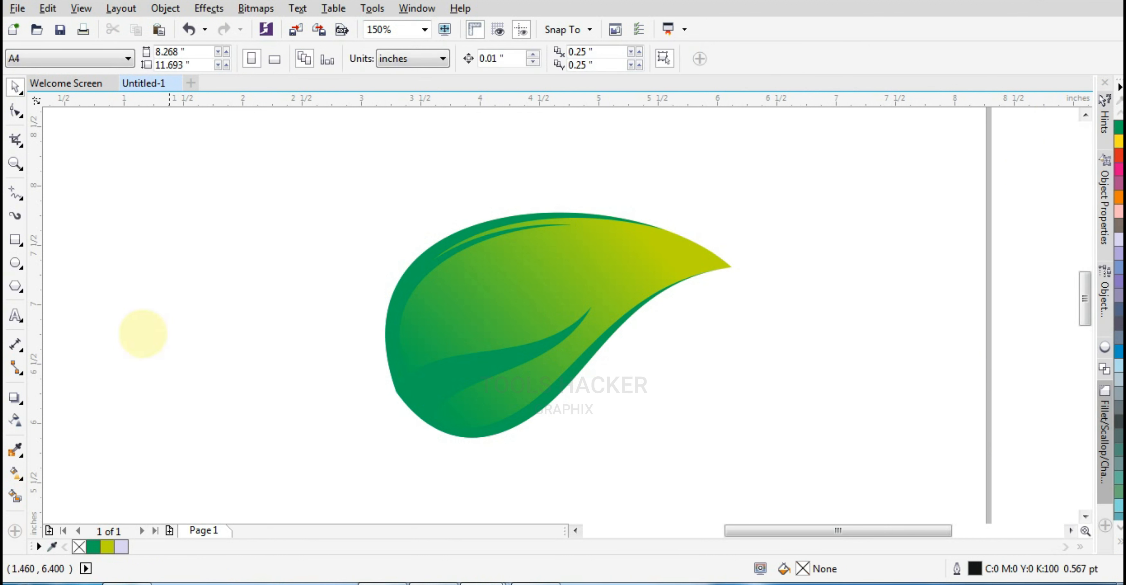
# Draw a closed triangle about 2.31 by 1.28 inches from the leaf's left edge to near its tip.
pyautogui.click(15, 193)
pyautogui.click(389, 371)
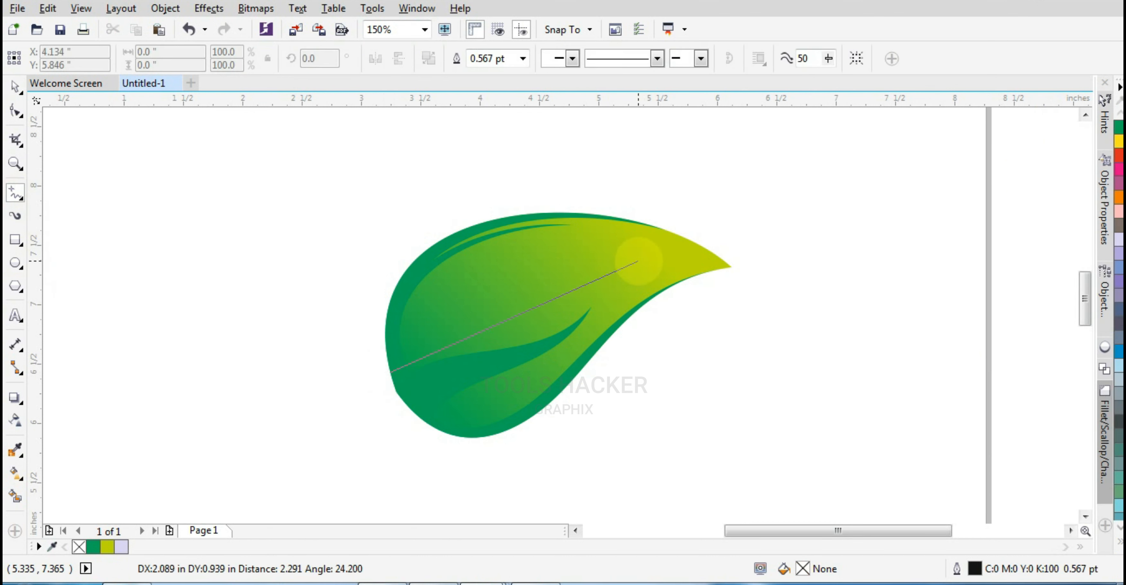
pyautogui.doubleClick(661, 256)
pyautogui.doubleClick(406, 405)
pyautogui.click(390, 372)
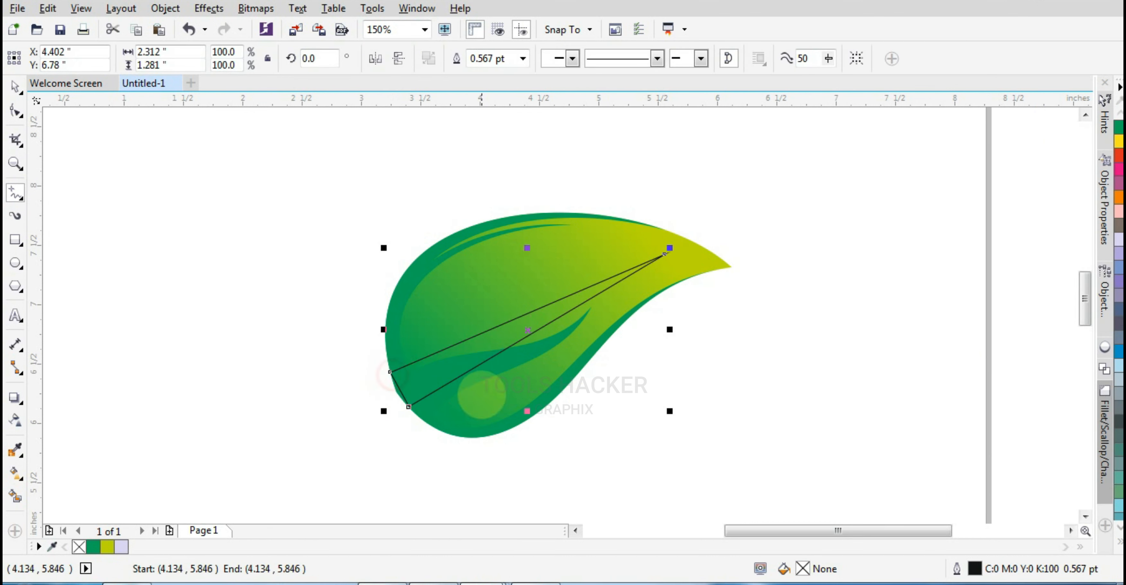
# Curve the new triangle's short base side to follow the leaf's left edge.
pyautogui.scroll(1, 478, 395)
pyautogui.click(16, 111)
pyautogui.scroll(2, 319, 402)
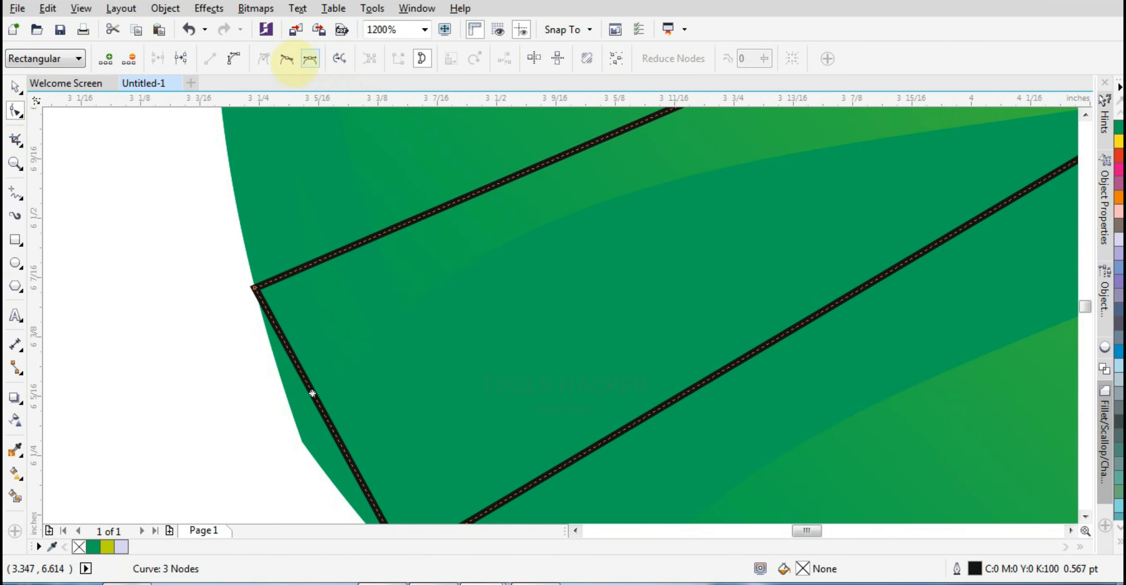
pyautogui.click(233, 58)
pyautogui.moveTo(334, 422); pyautogui.dragTo(297, 445)
pyautogui.scroll(-2, 297, 445)
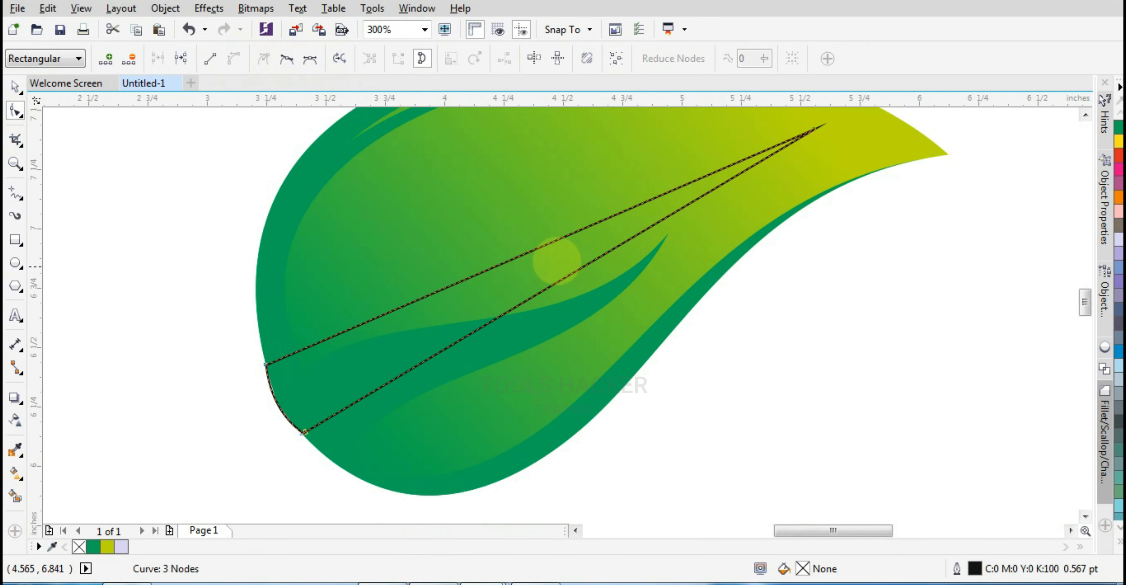
# Curve both long sides of the triangle upward to form a tapered arched midrib ending near the leaf's tip.
pyautogui.click(234, 58)
pyautogui.scroll(-1, 564, 243)
pyautogui.moveTo(556, 241); pyautogui.dragTo(542, 214)
pyautogui.click(567, 258)
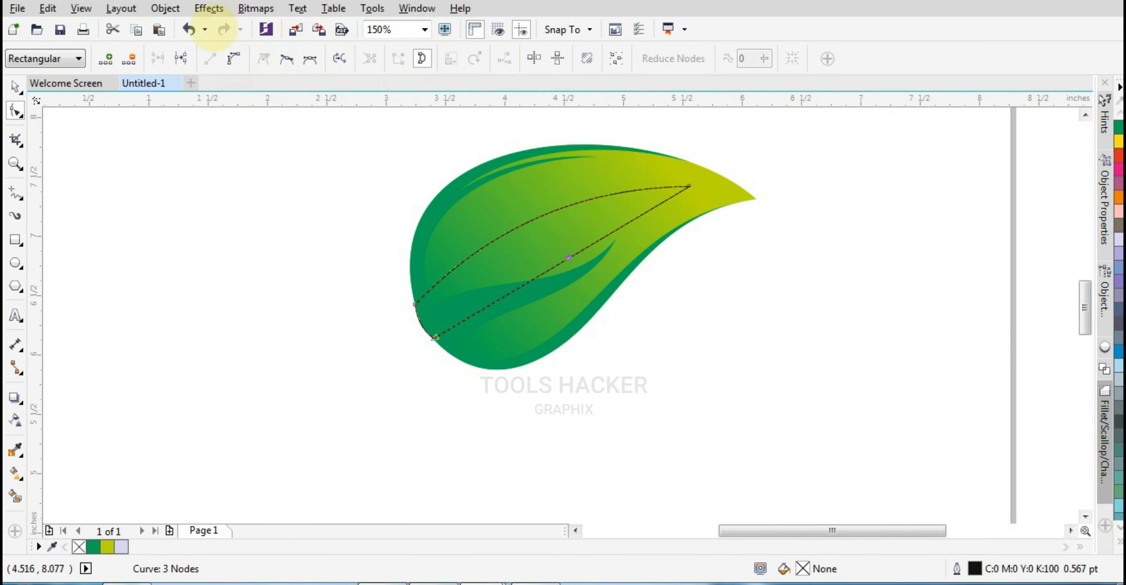
pyautogui.click(233, 59)
pyautogui.moveTo(556, 261); pyautogui.dragTo(553, 223)
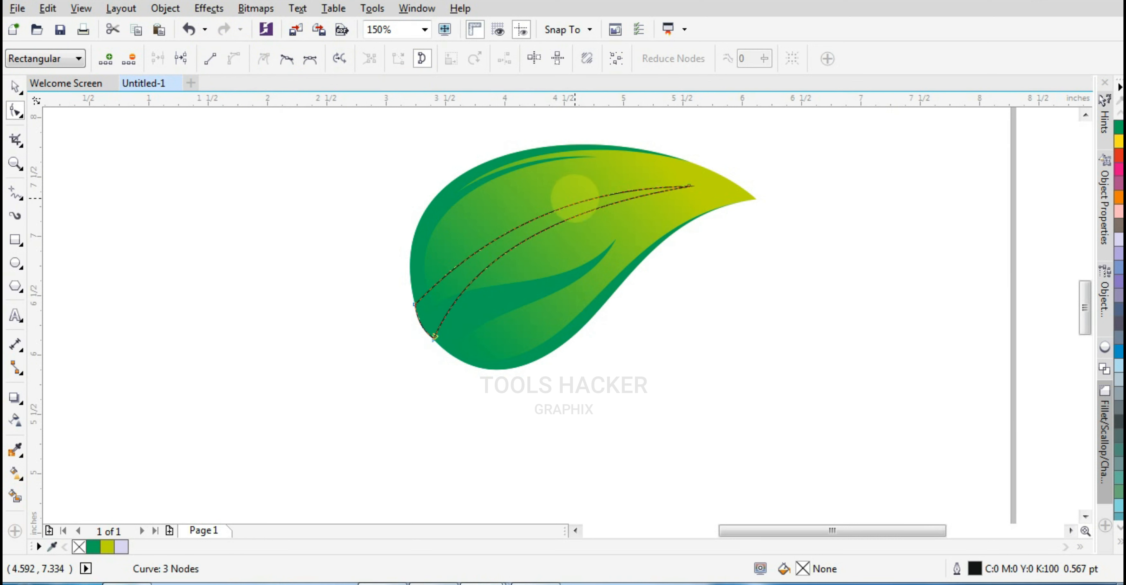
pyautogui.scroll(-1, 574, 193)
# Fill the midrib with dark green C100 M50 Y100 K50 and remove its outline.
pyautogui.click(1119, 542)
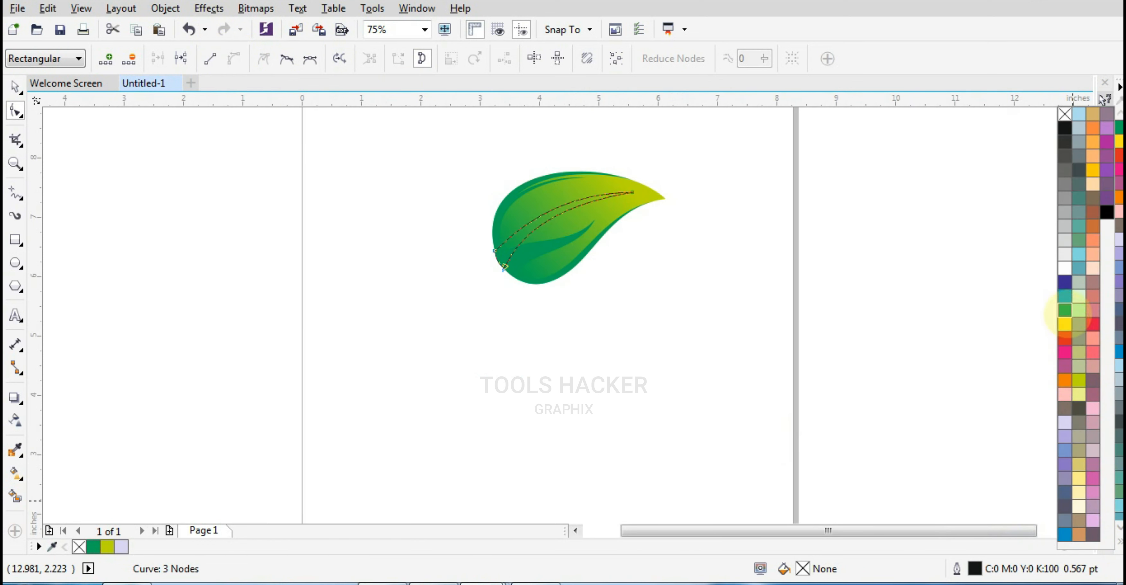
pyautogui.click(1064, 309)
pyautogui.doubleClick(803, 567)
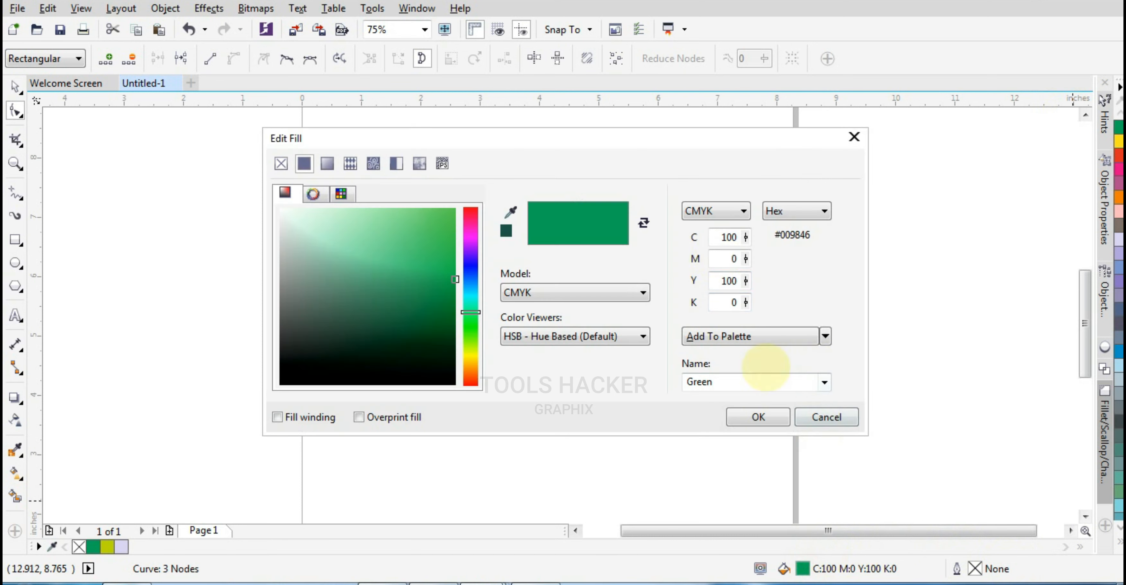
pyautogui.write('50')
pyautogui.press('Tab')
pyautogui.press('Tab')
pyautogui.write('50')
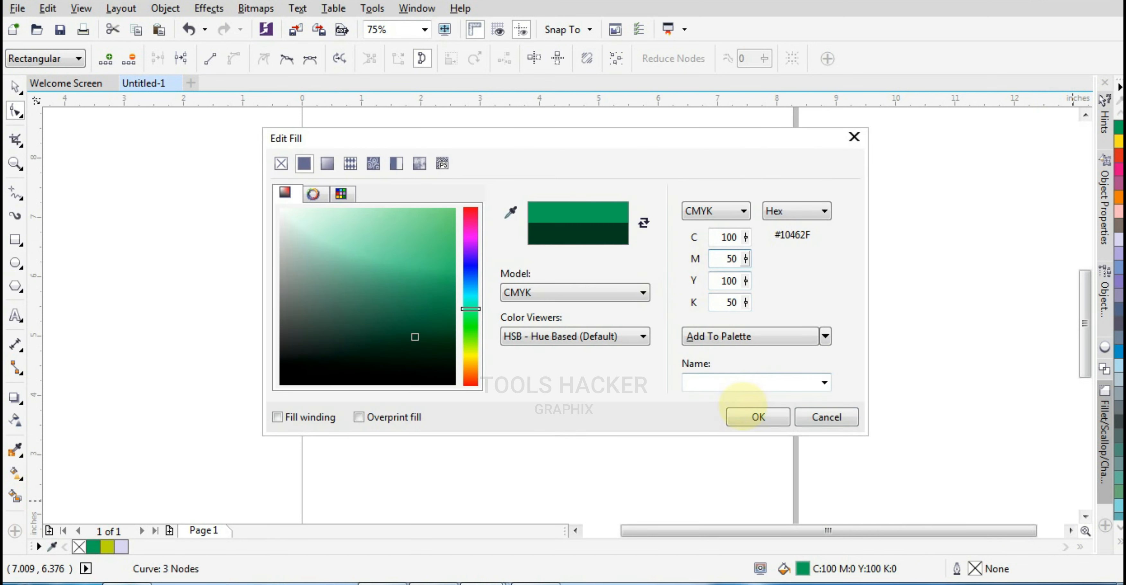
pyautogui.click(758, 417)
# Fine-tune the midrib's upper and lower curves and its pointed end so it tapers smoothly.
pyautogui.scroll(5, 497, 264)
pyautogui.scroll(-2, 460, 294)
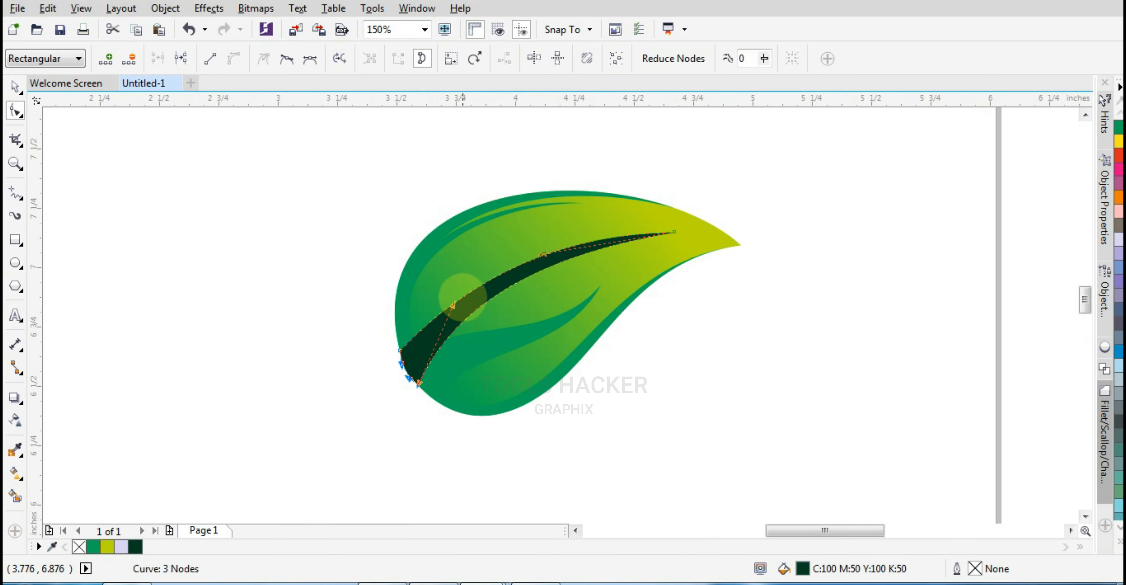
pyautogui.scroll(2, 498, 312)
pyautogui.moveTo(489, 283); pyautogui.dragTo(468, 283)
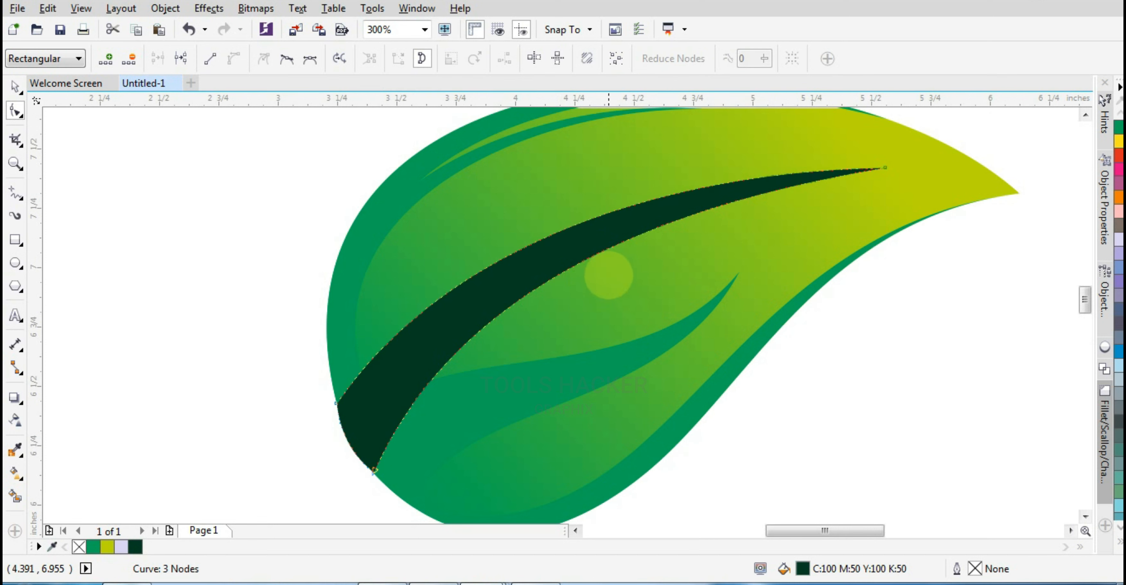
pyautogui.moveTo(589, 258); pyautogui.dragTo(566, 261)
pyautogui.scroll(-2, 563, 287)
pyautogui.scroll(2, 628, 260)
pyautogui.moveTo(691, 265); pyautogui.dragTo(682, 266)
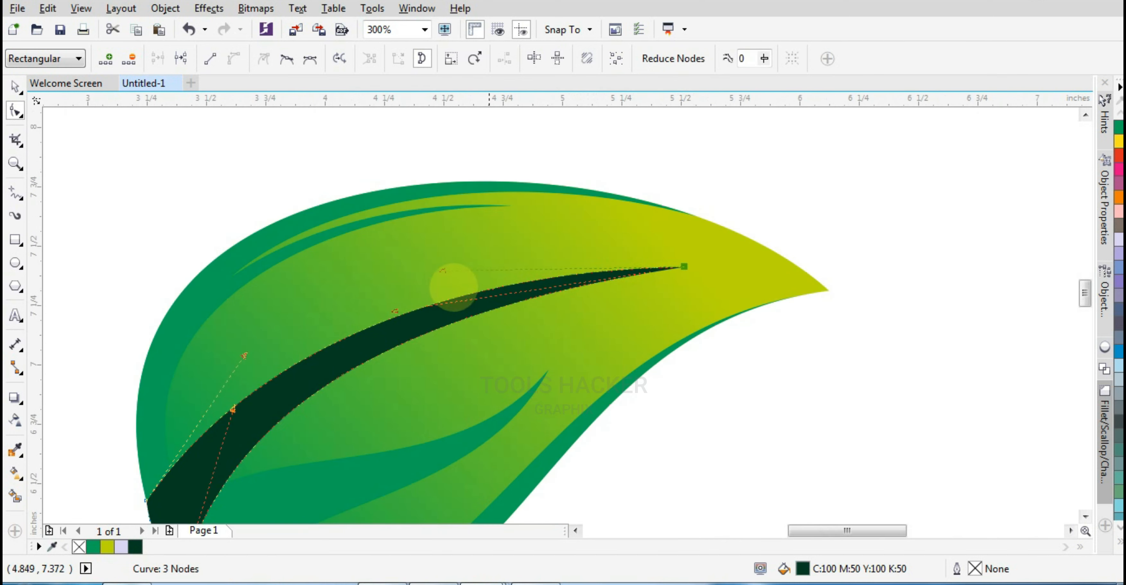
pyautogui.moveTo(395, 311); pyautogui.dragTo(398, 295)
pyautogui.scroll(-2, 350, 285)
# Select all the leaf shapes and remove their outlines.
pyautogui.click(16, 87)
pyautogui.click(387, 242)
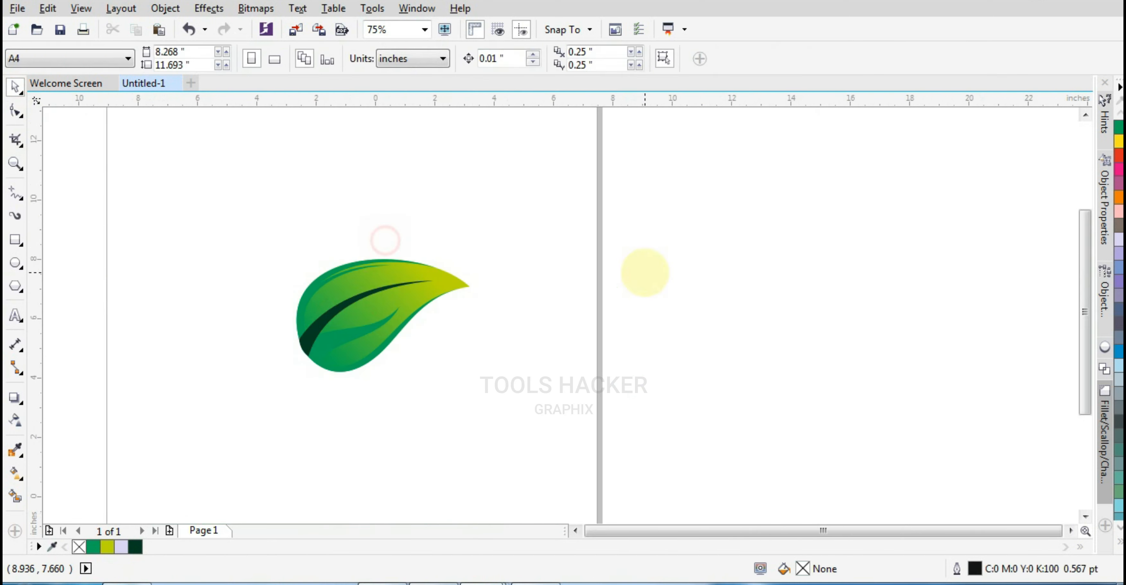
pyautogui.scroll(-2, 645, 274)
pyautogui.scroll(2, 594, 279)
pyautogui.hotkey('ctrl', 'a')
pyautogui.click(1117, 540)
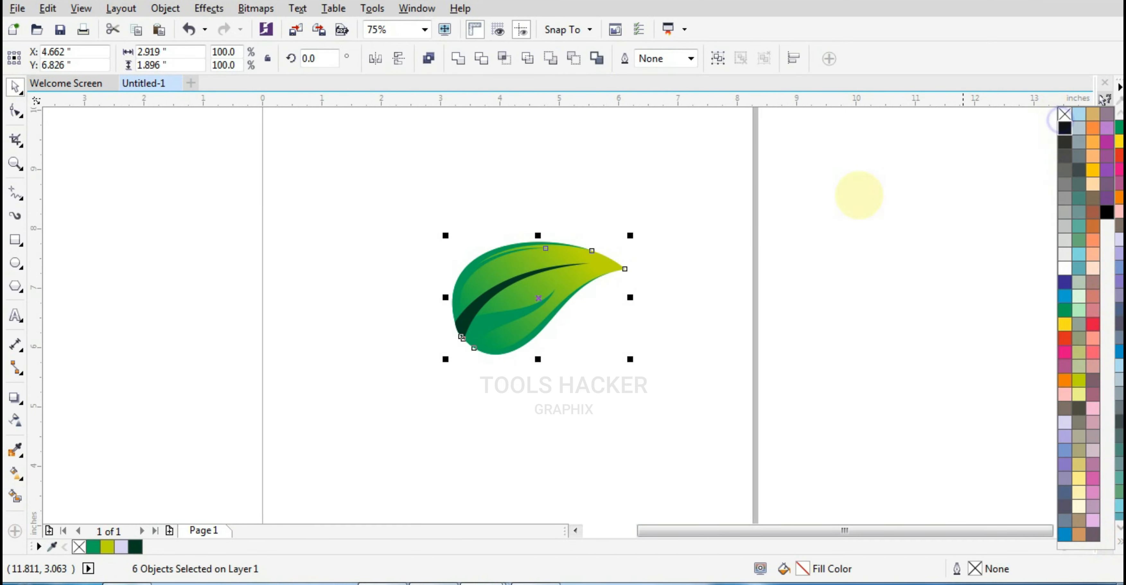
# Draw a circle about 0.54 inches across on the leaf, overlapping the outer part of the midrib.
pyautogui.scroll(1, 698, 221)
pyautogui.scroll(2, 447, 315)
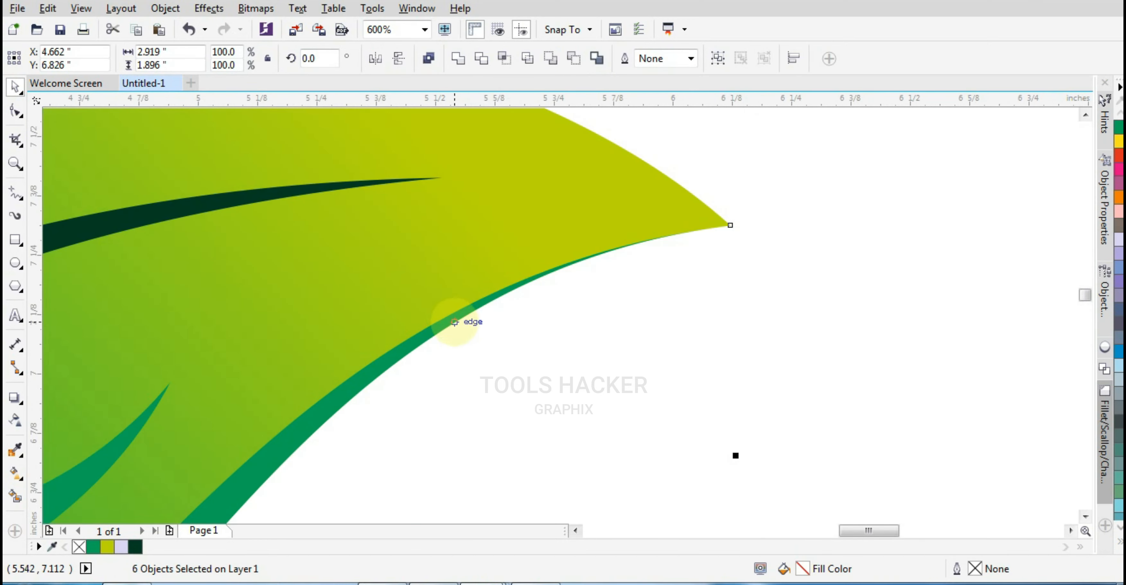
pyautogui.scroll(-1, 375, 335)
pyautogui.scroll(1, 268, 294)
pyautogui.scroll(-2, 524, 325)
pyautogui.click(15, 263)
pyautogui.moveTo(463, 343); pyautogui.dragTo(495, 369)
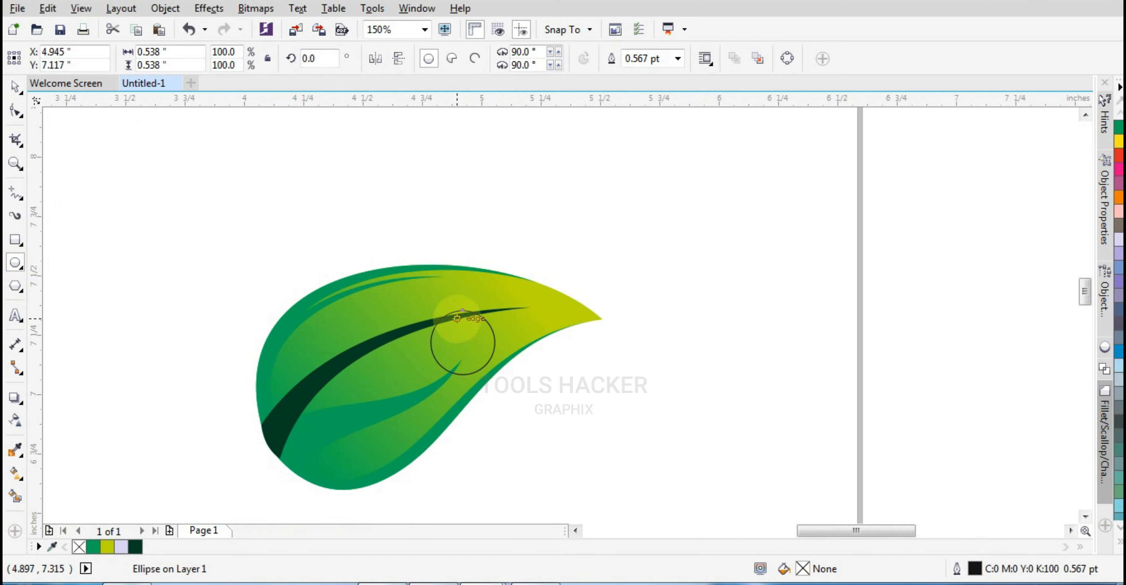
# Fill the circle with white and remove its outline.
pyautogui.scroll(2, 456, 319)
pyautogui.scroll(-1, 419, 334)
pyautogui.click(15, 88)
pyautogui.scroll(-1, 407, 246)
pyautogui.scroll(1, 430, 301)
pyautogui.click(1118, 541)
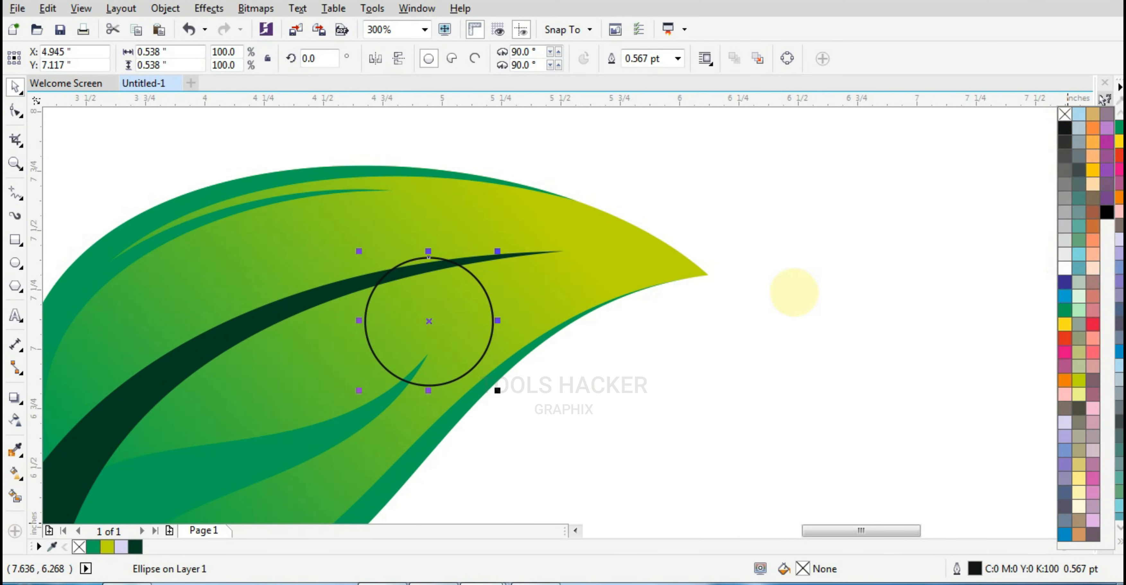
pyautogui.click(1118, 541)
pyautogui.click(1052, 276)
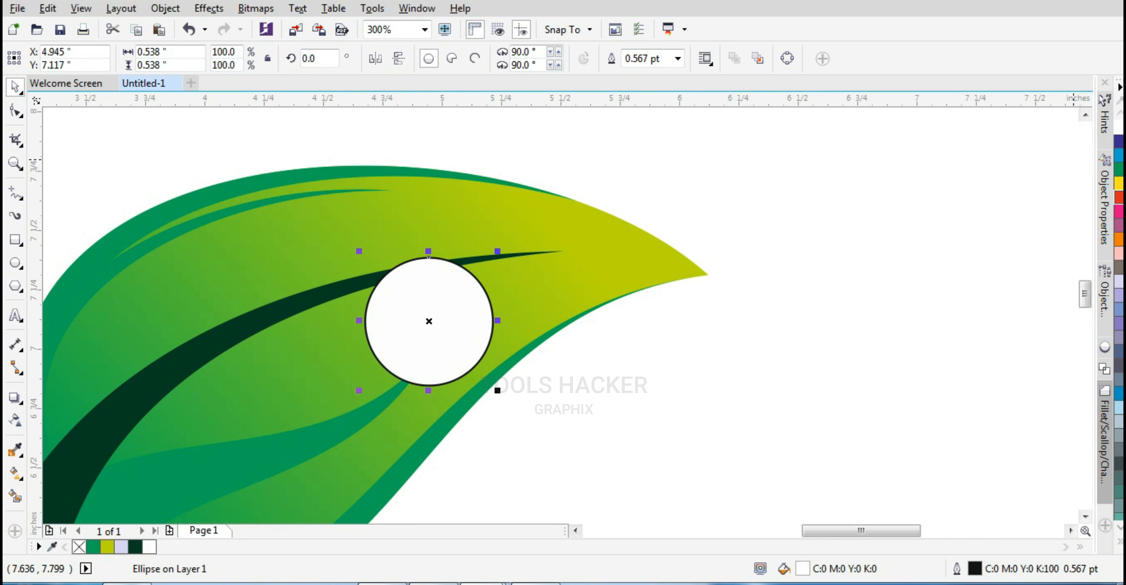
pyautogui.click(1119, 542)
pyautogui.rightClick(1070, 117)
# Add a drop shadow offset slightly down and left of the white circle, and break it apart from the circle.
pyautogui.click(15, 397)
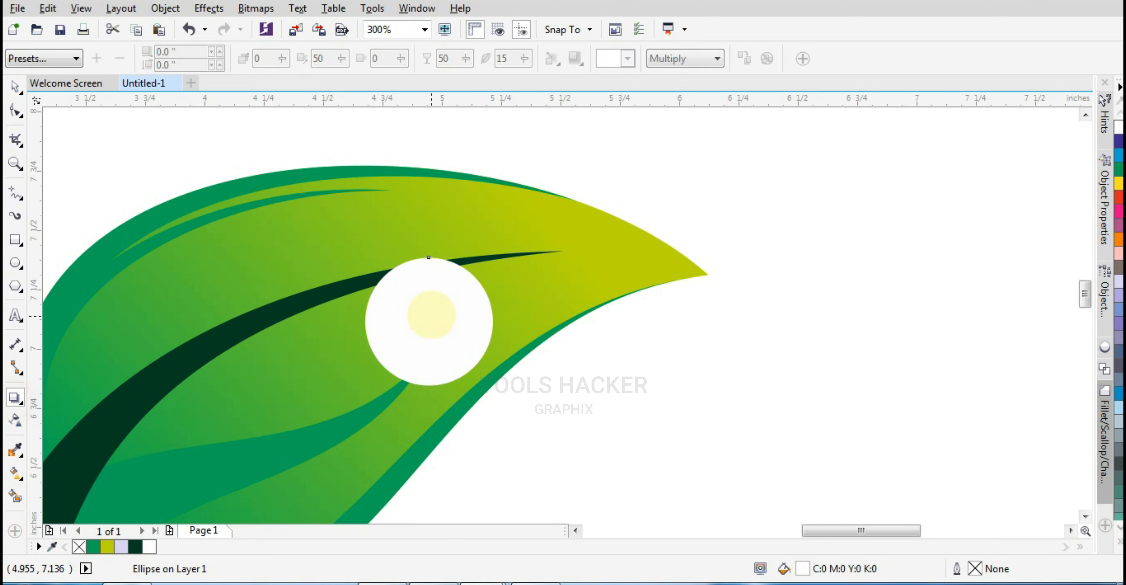
pyautogui.moveTo(445, 355); pyautogui.dragTo(455, 362)
pyautogui.moveTo(459, 398); pyautogui.dragTo(469, 430)
pyautogui.hotkey('ctrl', 'k')
pyautogui.click(373, 406)
pyautogui.click(579, 437)
pyautogui.hotkey('ctrl', 'z')
# Convert the separated shadow to a 300 dpi RGB Color (24-bit) bitmap with a transparent background.
pyautogui.hotkey('alt', 'b')
pyautogui.press('c')
pyautogui.click(539, 245)
pyautogui.click(534, 308)
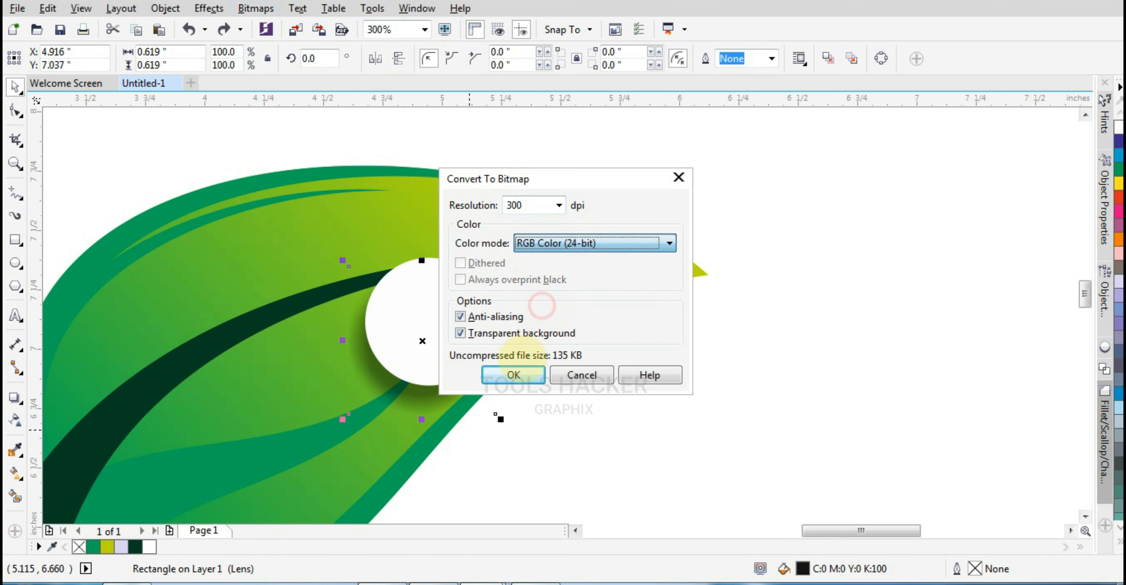
pyautogui.click(520, 375)
# Trim the shadow bitmap with the circle, keeping the circle in its original position.
pyautogui.click(471, 350)
pyautogui.keyDown('shift'); pyautogui.click(417, 406); pyautogui.keyUp('shift')
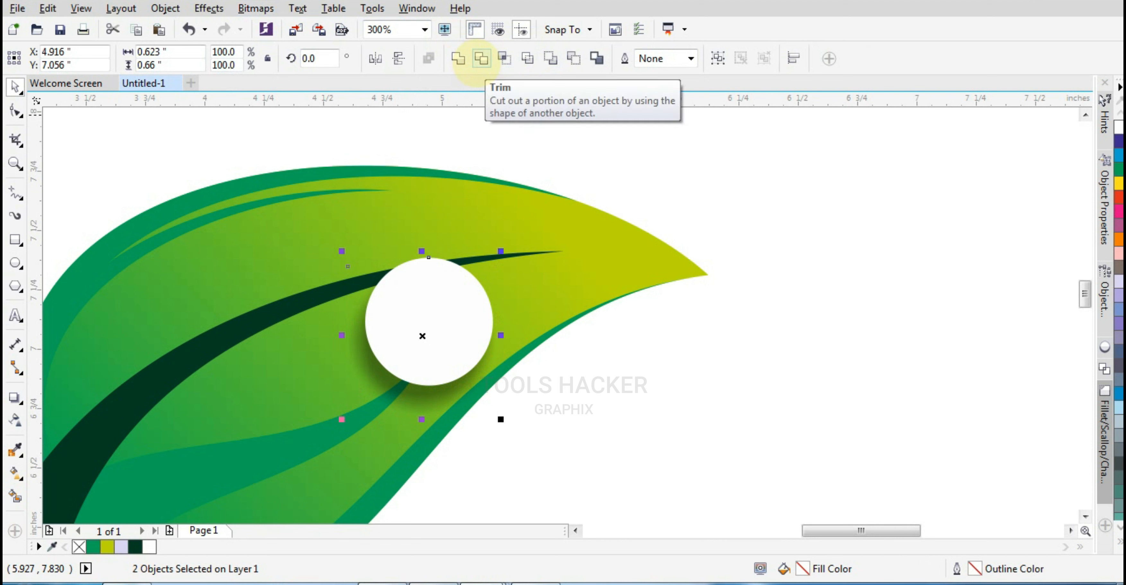
pyautogui.click(481, 58)
pyautogui.moveTo(427, 284); pyautogui.dragTo(515, 264)
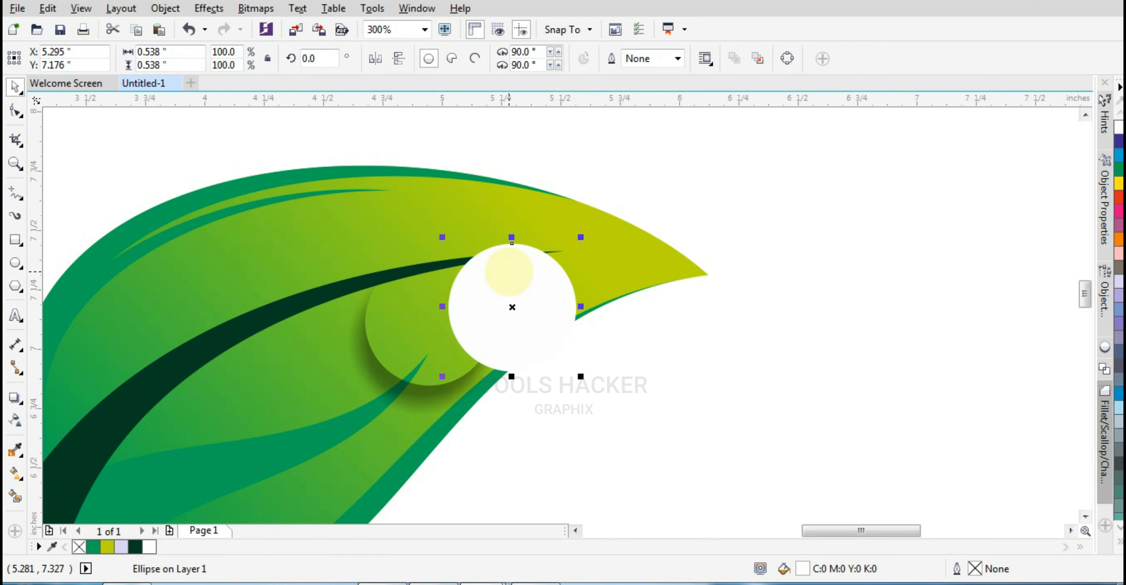
pyautogui.hotkey('ctrl', 'z')
# Fill the circle with black C100 M100 Y100 K100 and fade it toward its lower left with a linear transparency at about -120°.
pyautogui.click(1114, 534)
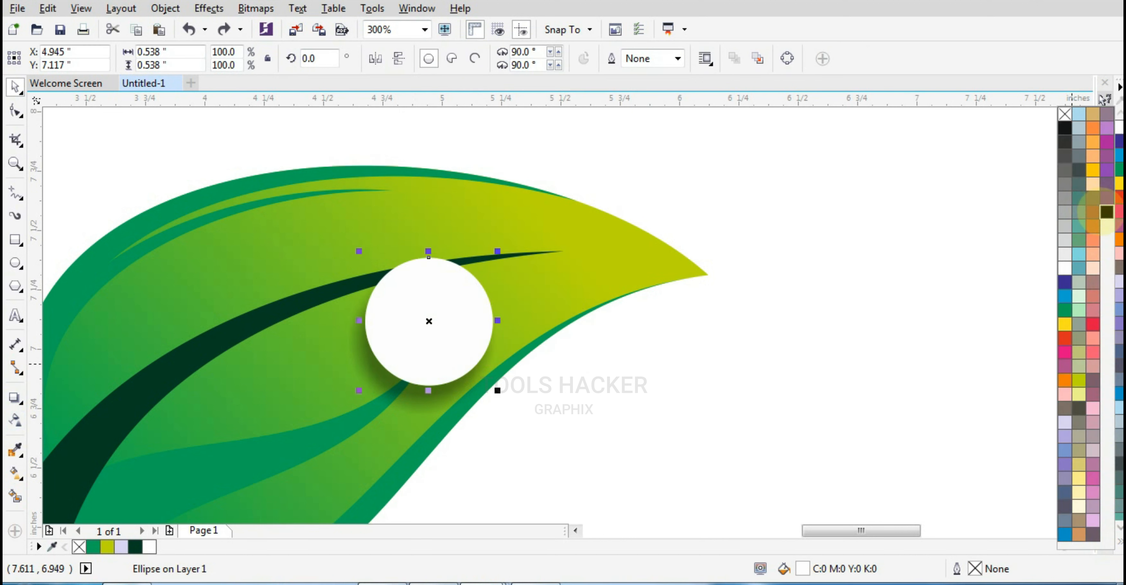
pyautogui.click(1106, 212)
pyautogui.click(15, 473)
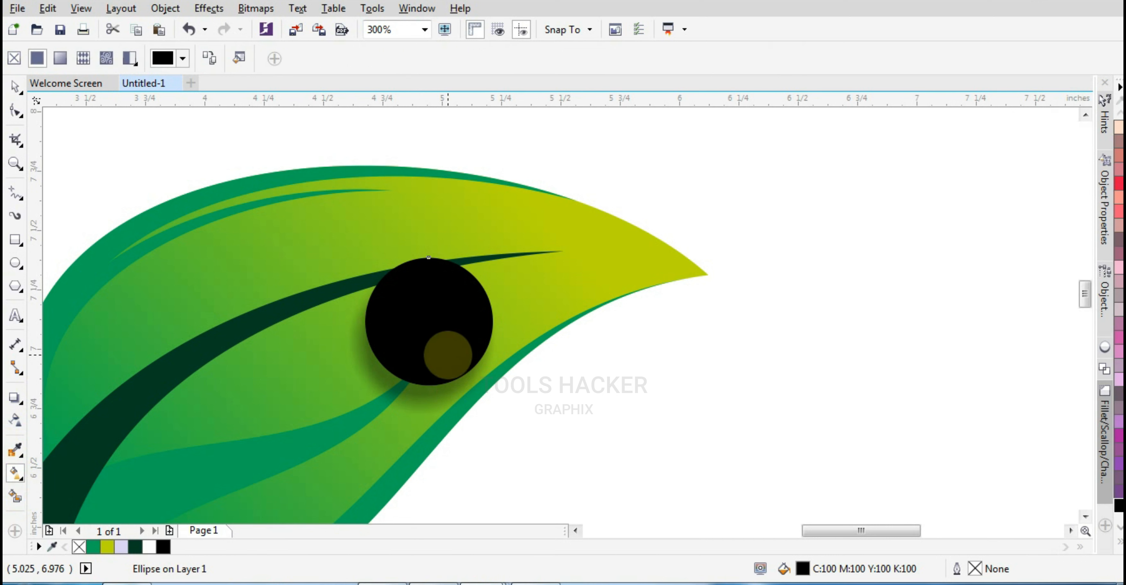
pyautogui.moveTo(400, 378)
pyautogui.mouseDown()
pyautogui.moveTo(467, 262)
pyautogui.moveTo(390, 373)
pyautogui.mouseUp()
pyautogui.hotkey('ctrl', 'z')
pyautogui.hotkey('ctrl', 'shift', 'z')
pyautogui.hotkey('ctrl', 'z')
pyautogui.click(16, 419)
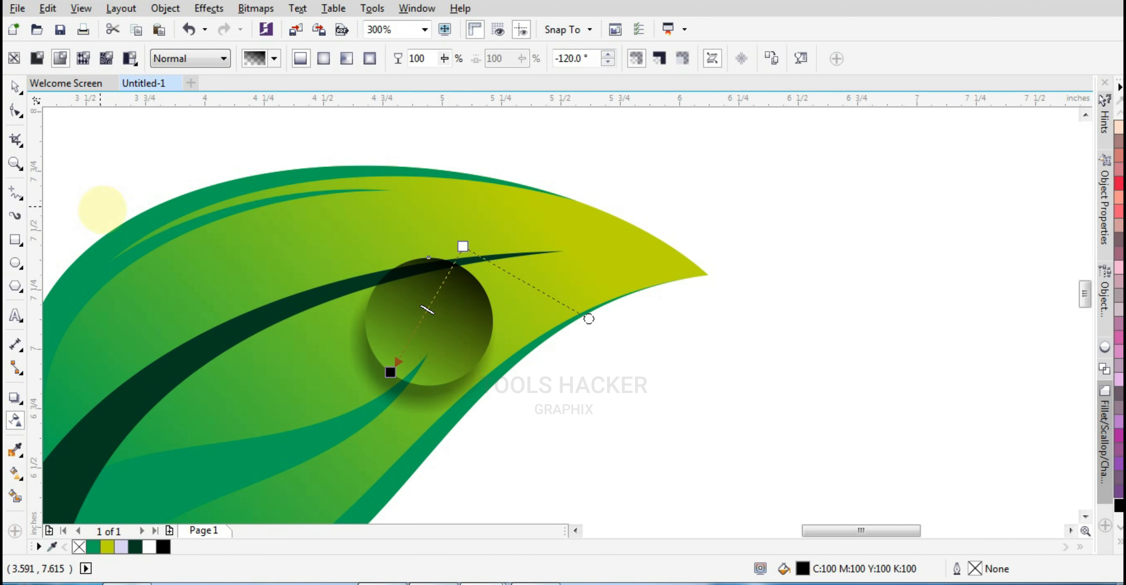
# Create a concentric copy of the transparent circle scaled to 91% and fill it with white.
pyautogui.click(15, 87)
pyautogui.press('F2')
pyautogui.click(424, 322)
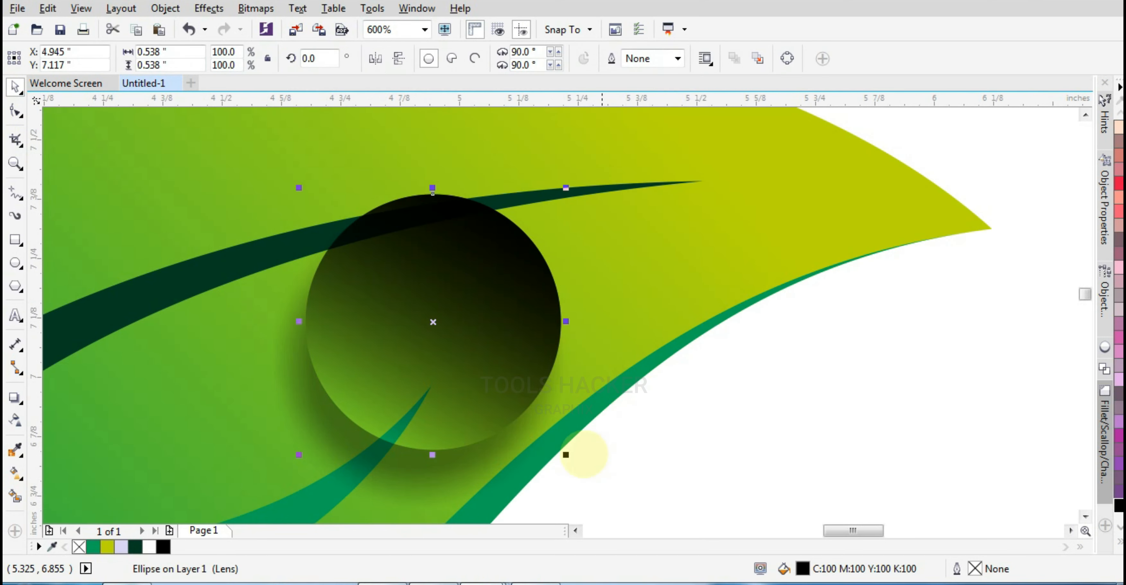
pyautogui.moveTo(566, 454); pyautogui.dragTo(554, 443)
pyautogui.click(1121, 542)
pyautogui.click(1064, 267)
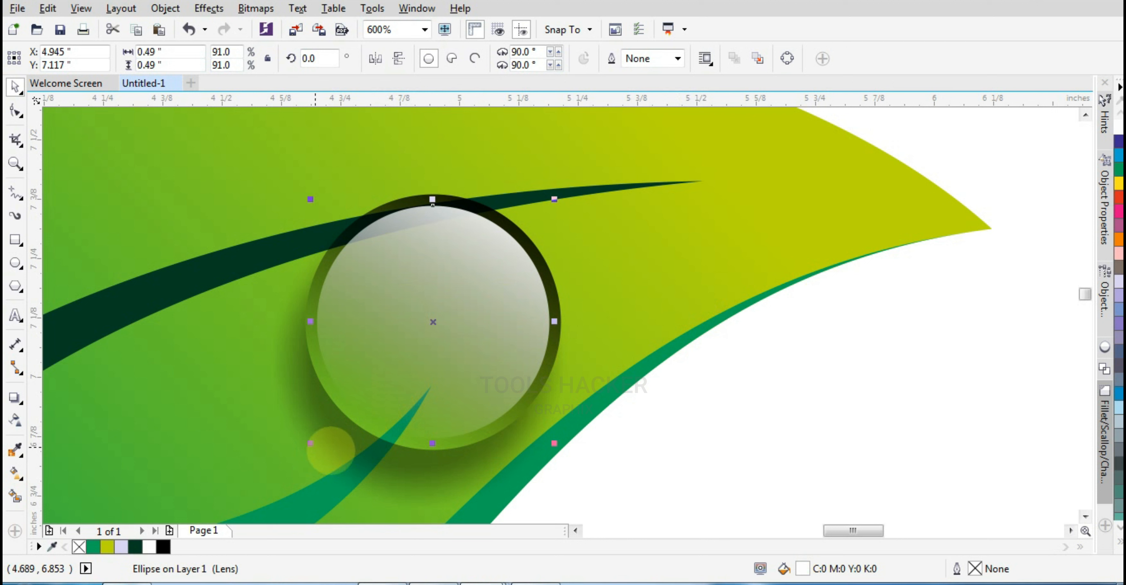
# Squash the white copy into an ellipse about 0.29 by 0.17 inches, tilt it about 337°, and place it near the droplet's upper-right edge.
pyautogui.moveTo(432, 443); pyautogui.dragTo(442, 273)
pyautogui.click(464, 255)
pyautogui.moveTo(552, 273); pyautogui.dragTo(547, 322)
pyautogui.hotkey('ctrl', 'z')
pyautogui.moveTo(554, 237); pyautogui.dragTo(558, 273)
pyautogui.click(484, 235)
pyautogui.press('Escape')
pyautogui.moveTo(488, 306); pyautogui.dragTo(490, 275)
# Adjust the white ellipse's linear transparency so it becomes a soft highlight fading toward the droplet's centre.
pyautogui.click(15, 473)
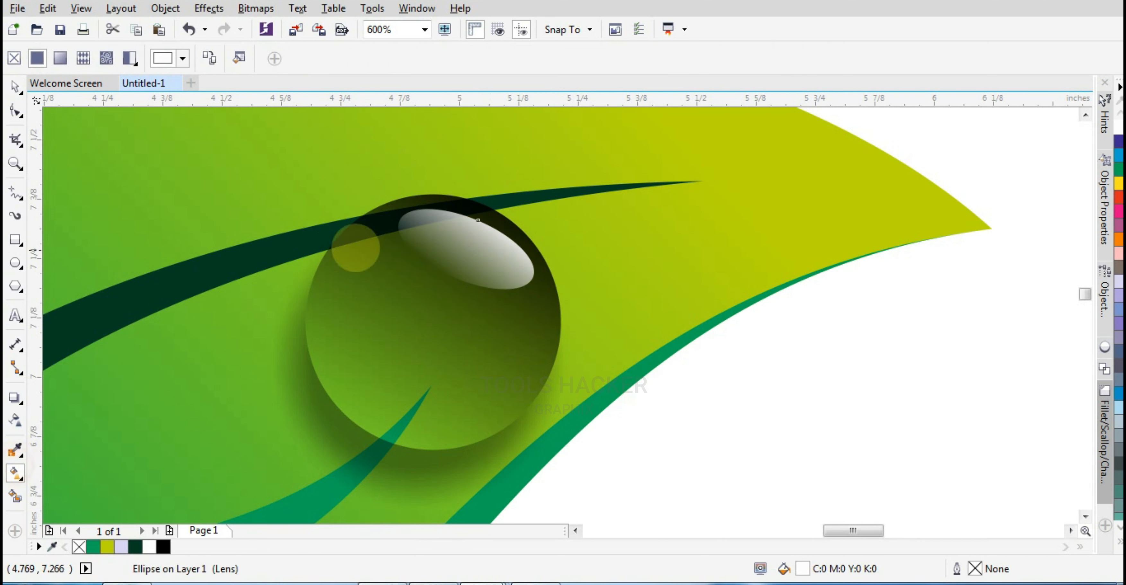
pyautogui.click(15, 420)
pyautogui.moveTo(515, 231); pyautogui.dragTo(499, 212)
pyautogui.moveTo(416, 254); pyautogui.dragTo(458, 264)
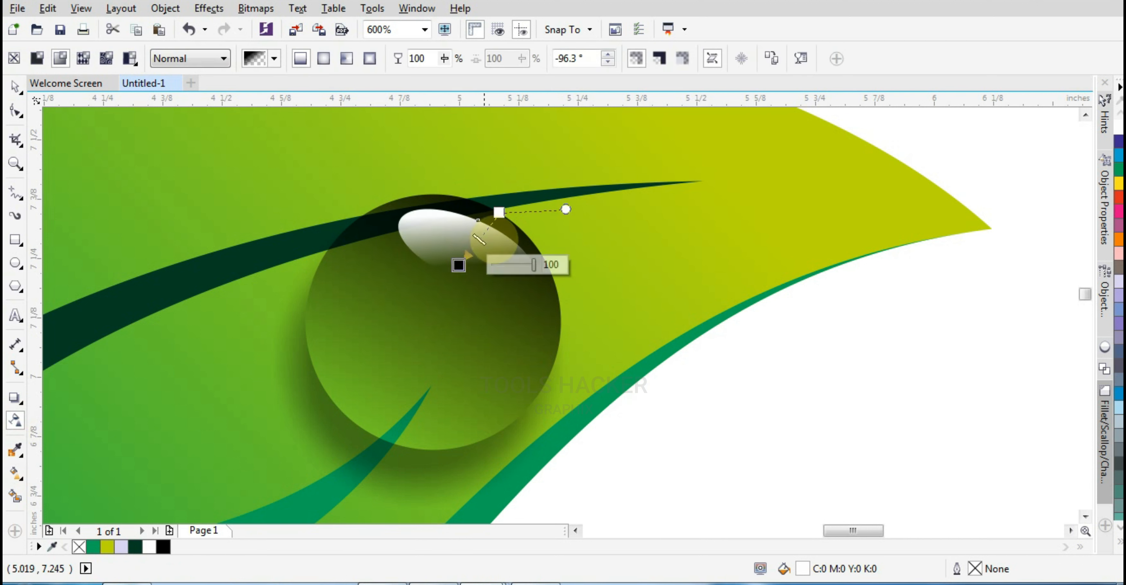
pyautogui.moveTo(499, 212); pyautogui.dragTo(480, 212)
pyautogui.moveTo(525, 186); pyautogui.dragTo(484, 210)
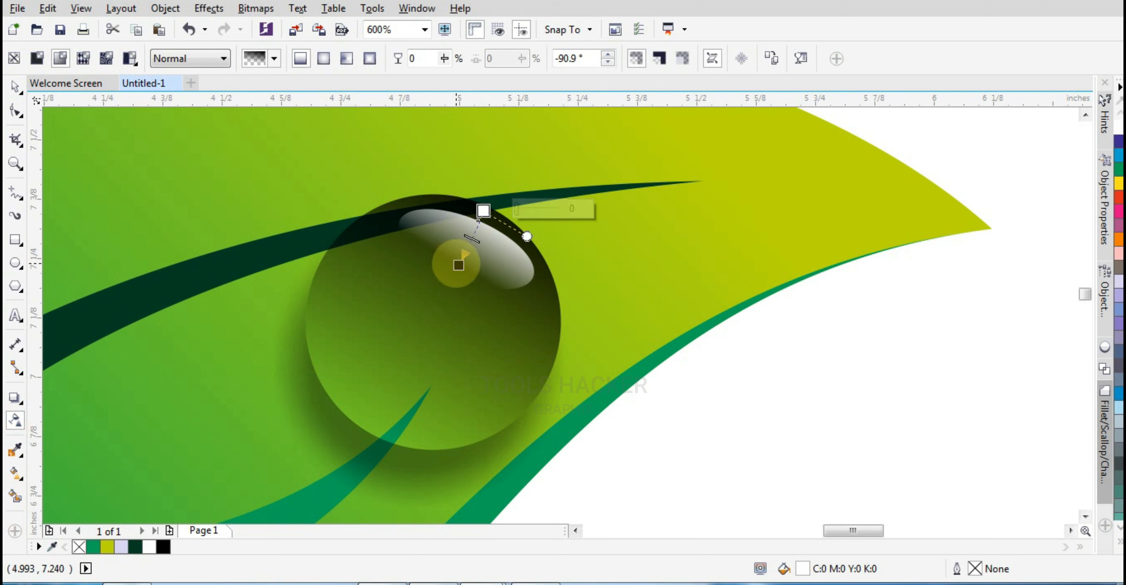
pyautogui.moveTo(458, 268); pyautogui.dragTo(462, 260)
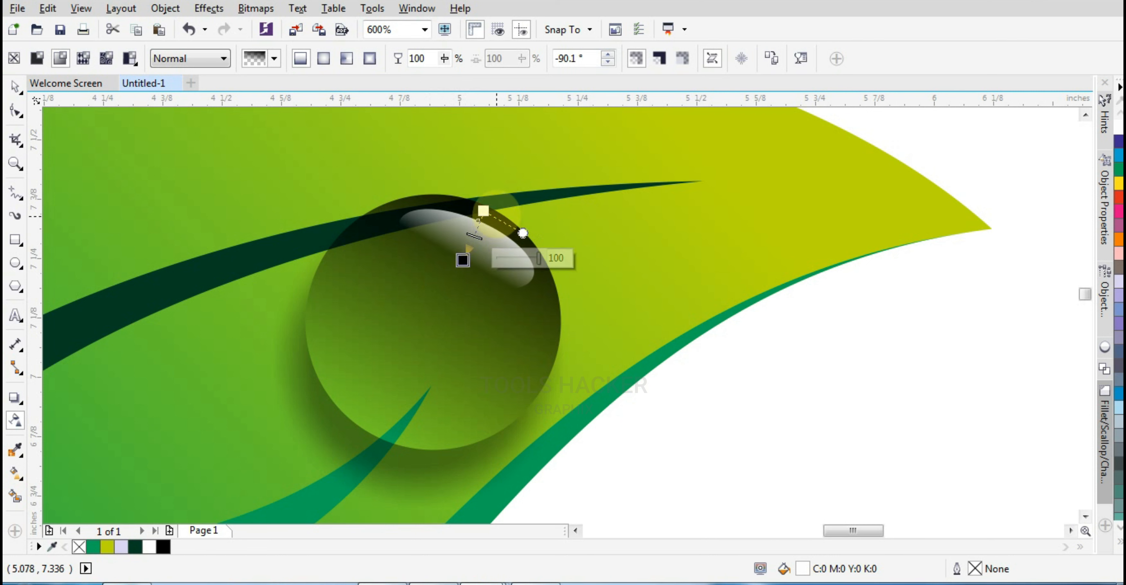
pyautogui.moveTo(491, 201); pyautogui.dragTo(488, 199)
pyautogui.moveTo(461, 255); pyautogui.dragTo(465, 248)
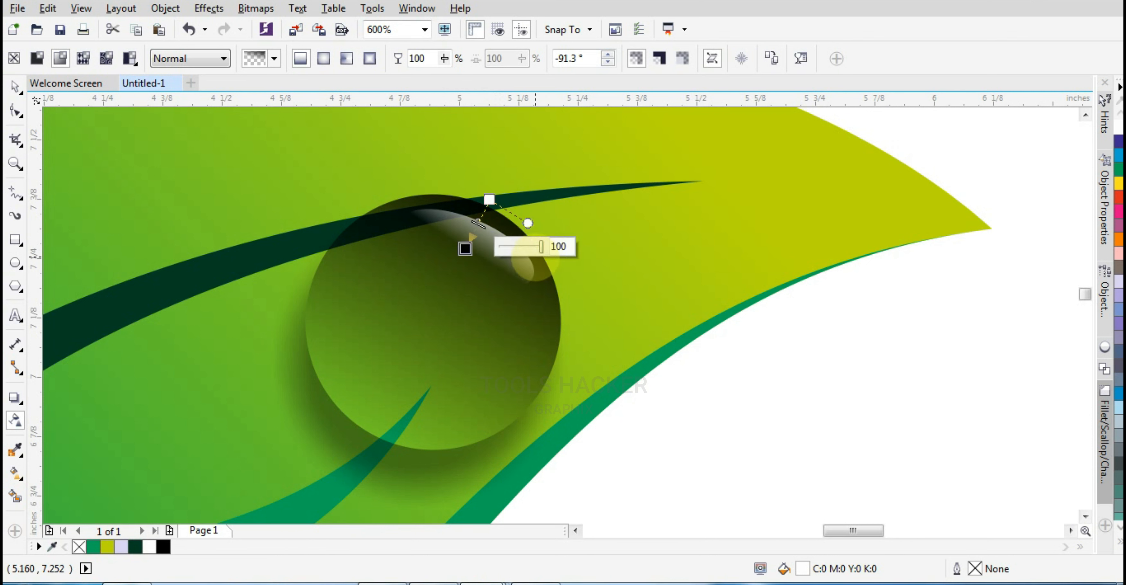
pyautogui.moveTo(487, 199); pyautogui.dragTo(482, 194)
pyautogui.click(15, 87)
pyautogui.click(739, 331)
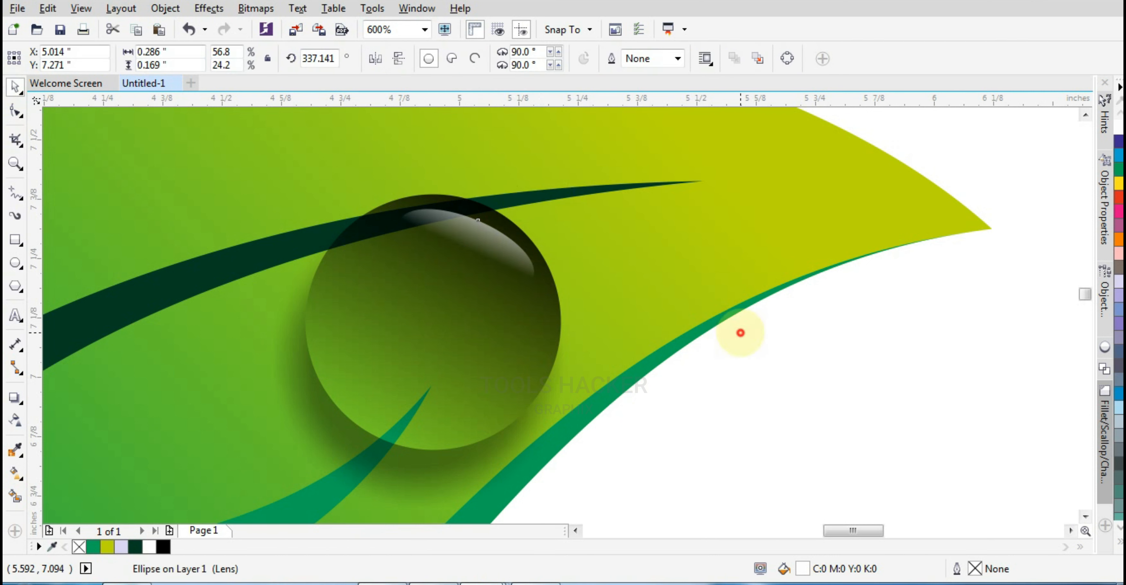
# Group the droplet's shadow, dark circle and highlight.
pyautogui.scroll(-2, 655, 336)
pyautogui.moveTo(793, 295); pyautogui.dragTo(521, 434)
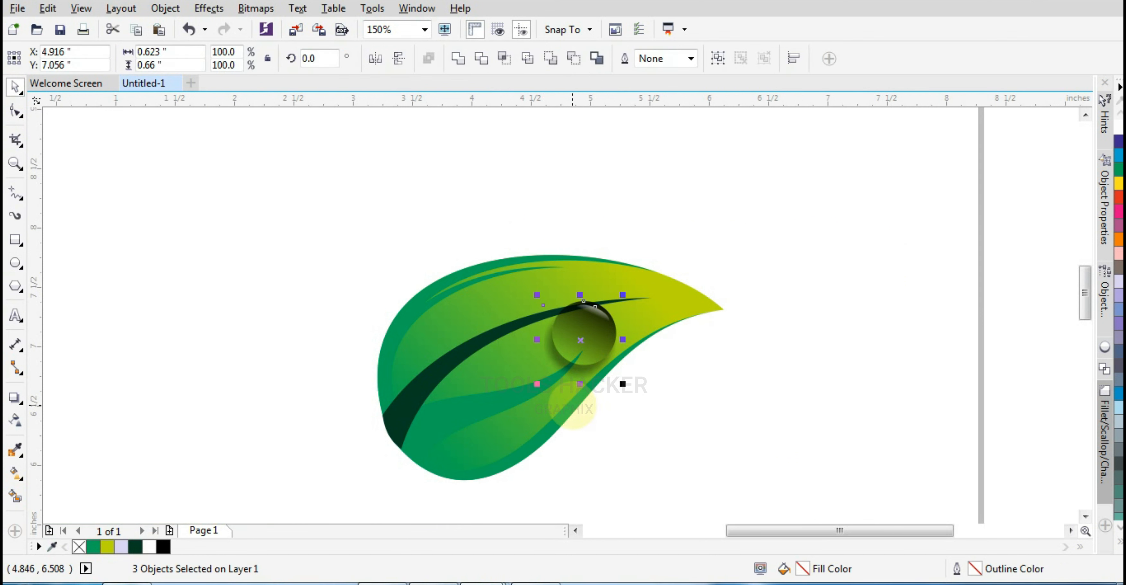
pyautogui.hotkey('ctrl', 'g')
# Lengthen the linear transparency of the black circle inside the droplet group to lighten its dark side.
pyautogui.scroll(2, 578, 347)
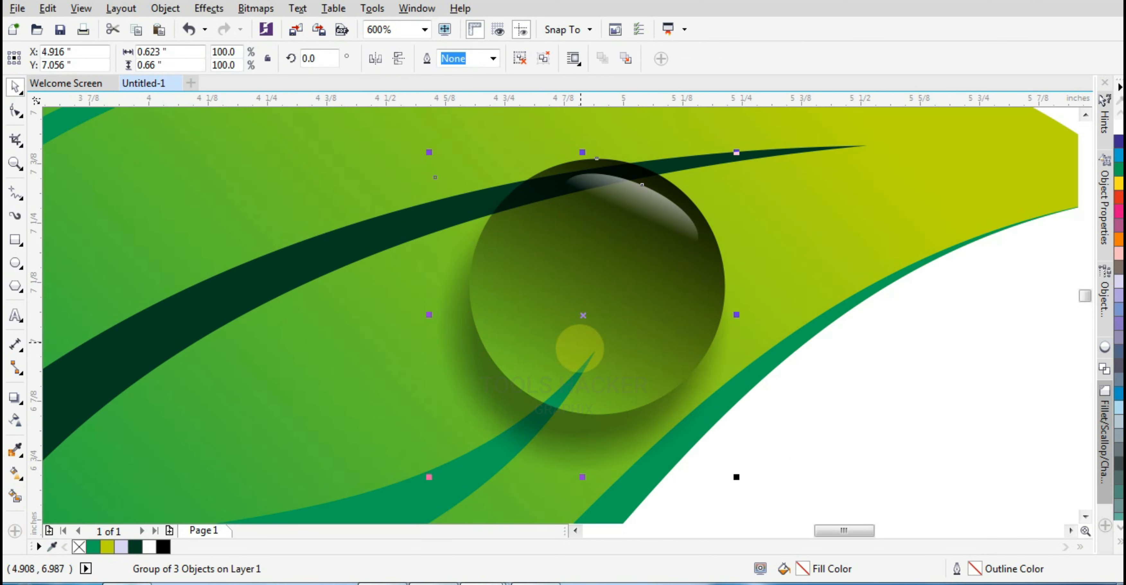
pyautogui.scroll(-1, 583, 352)
pyautogui.keyDown('ctrl'); pyautogui.click(585, 347); pyautogui.keyUp('ctrl')
pyautogui.click(15, 472)
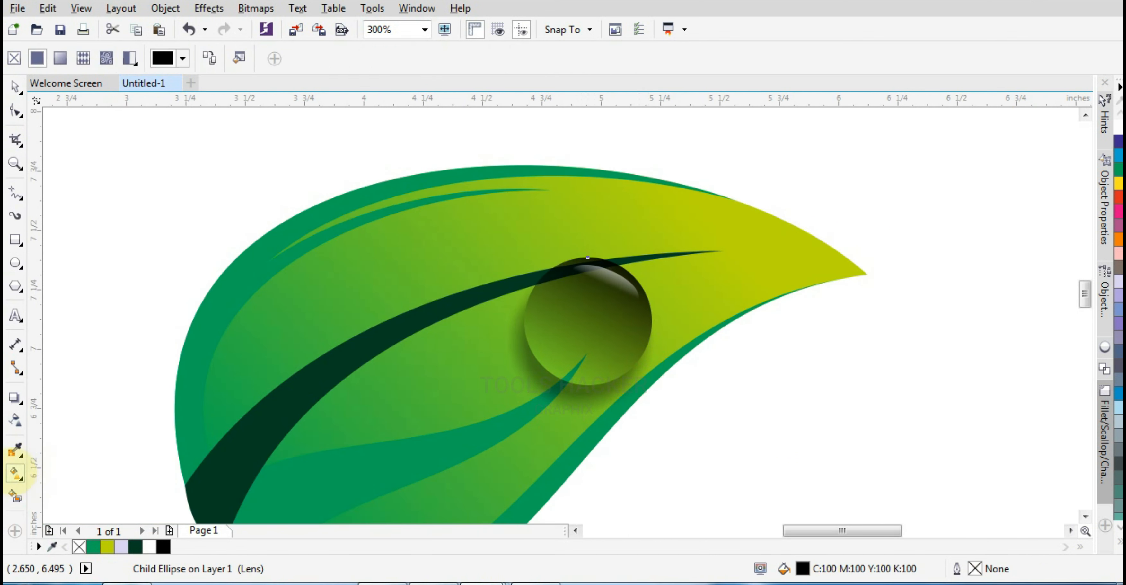
pyautogui.click(15, 420)
pyautogui.moveTo(549, 371); pyautogui.dragTo(661, 194)
pyautogui.click(15, 87)
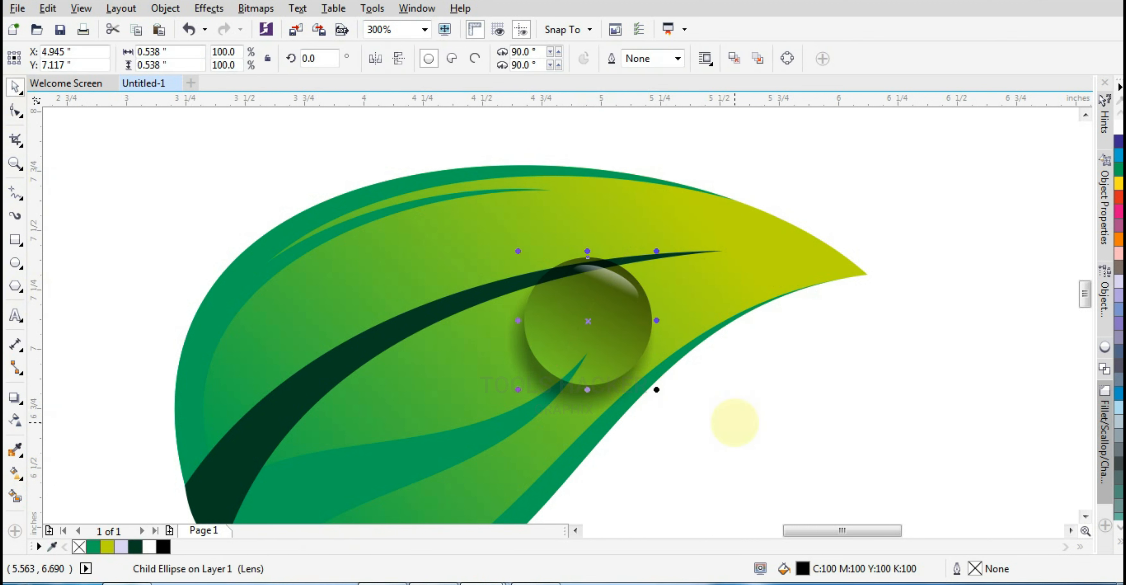
# Copy the droplet group to the left of the original on the leaf.
pyautogui.scroll(-2, 742, 423)
pyautogui.click(842, 332)
pyautogui.moveTo(884, 294); pyautogui.dragTo(583, 501)
pyautogui.click(905, 316)
pyautogui.moveTo(909, 317); pyautogui.dragTo(706, 416)
pyautogui.moveTo(771, 372); pyautogui.dragTo(725, 426)
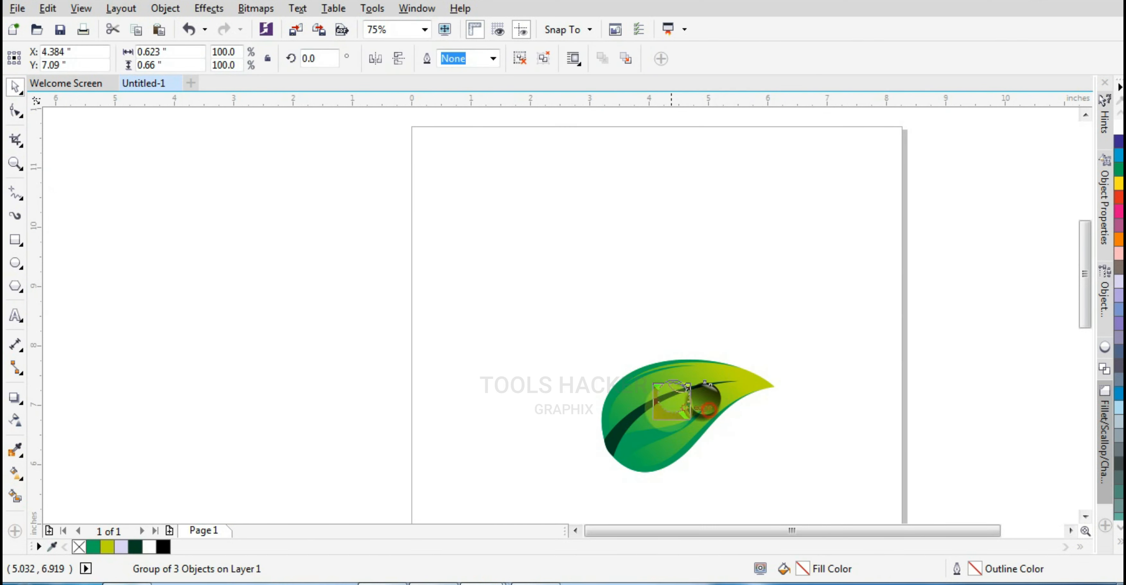
# Scale the copied droplet to 58.3% and position it above the midrib in the leaf's left half.
pyautogui.scroll(2, 662, 455)
pyautogui.moveTo(664, 460); pyautogui.dragTo(603, 392)
pyautogui.moveTo(564, 346); pyautogui.dragTo(602, 351)
pyautogui.scroll(-3, 602, 351)
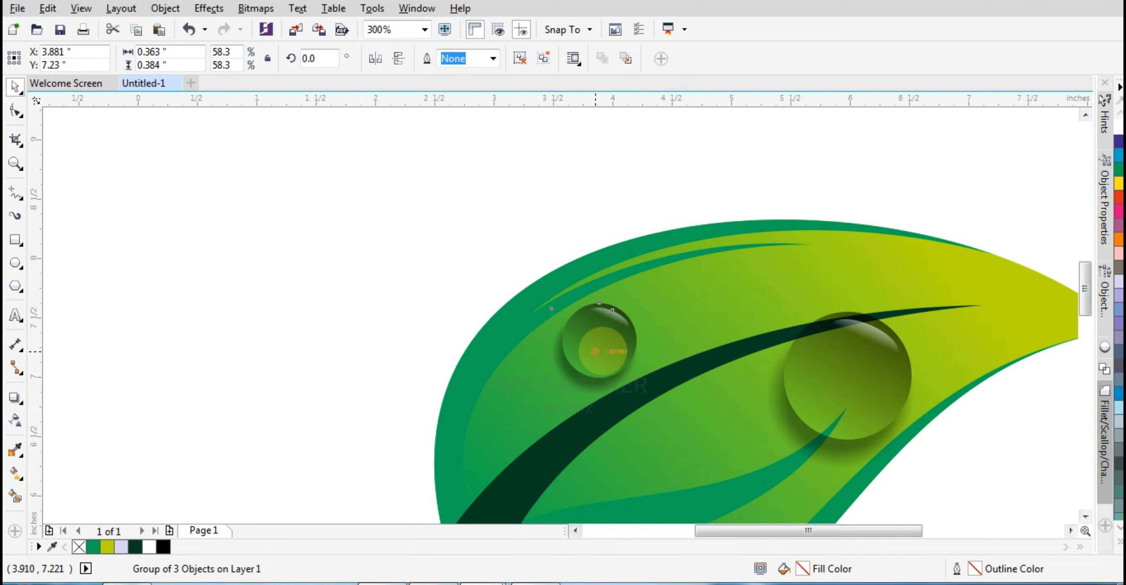
# Scale both droplets to 70.7% and reposition them on the leaf, the large one beneath the midrib and the small one above it.
pyautogui.moveTo(811, 271); pyautogui.dragTo(587, 379)
pyautogui.scroll(1, 603, 384)
pyautogui.click(784, 357)
pyautogui.doubleClick(582, 363)
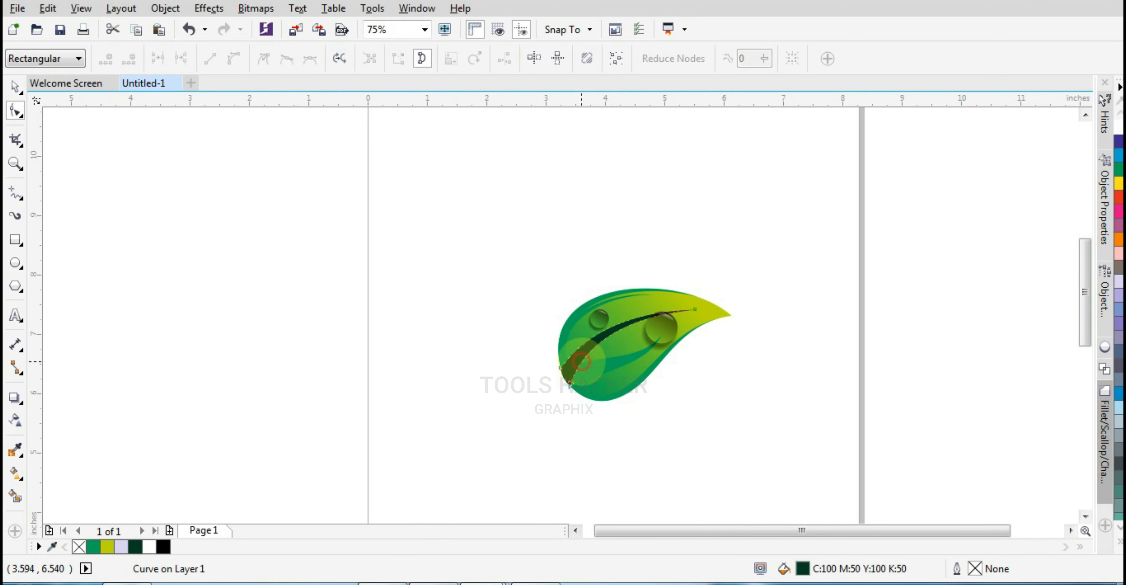
pyautogui.moveTo(825, 235); pyautogui.dragTo(560, 370)
pyautogui.click(15, 86)
pyautogui.moveTo(743, 277); pyautogui.dragTo(604, 341)
pyautogui.scroll(2, 641, 324)
pyautogui.moveTo(743, 318); pyautogui.dragTo(733, 331)
pyautogui.keyDown('ctrl'); pyautogui.click(744, 330); pyautogui.keyUp('ctrl')
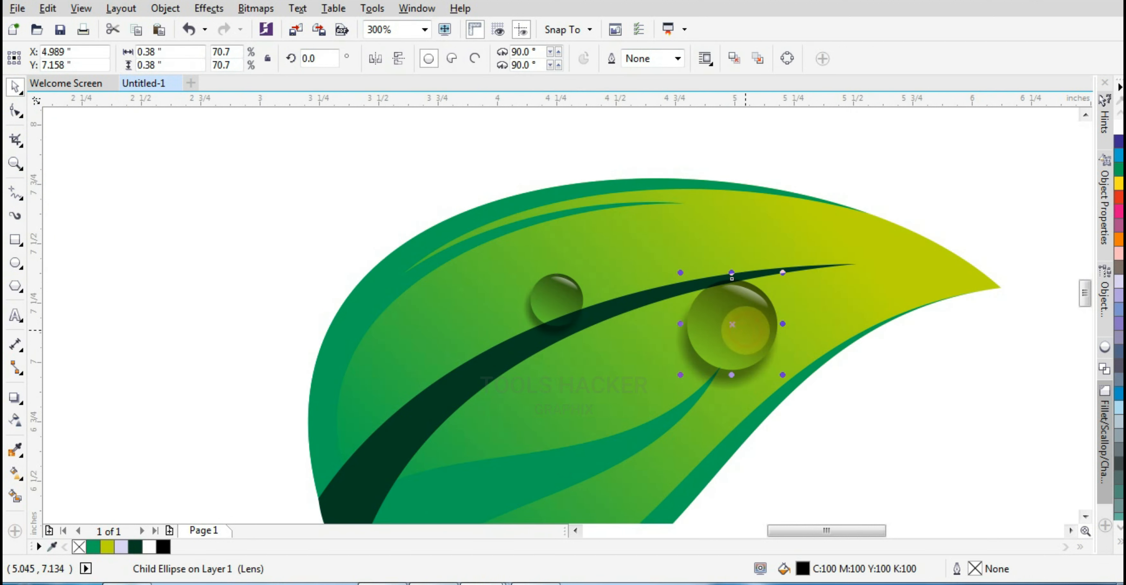
pyautogui.scroll(-1, 661, 300)
pyautogui.click(608, 295)
pyautogui.scroll(-1, 610, 291)
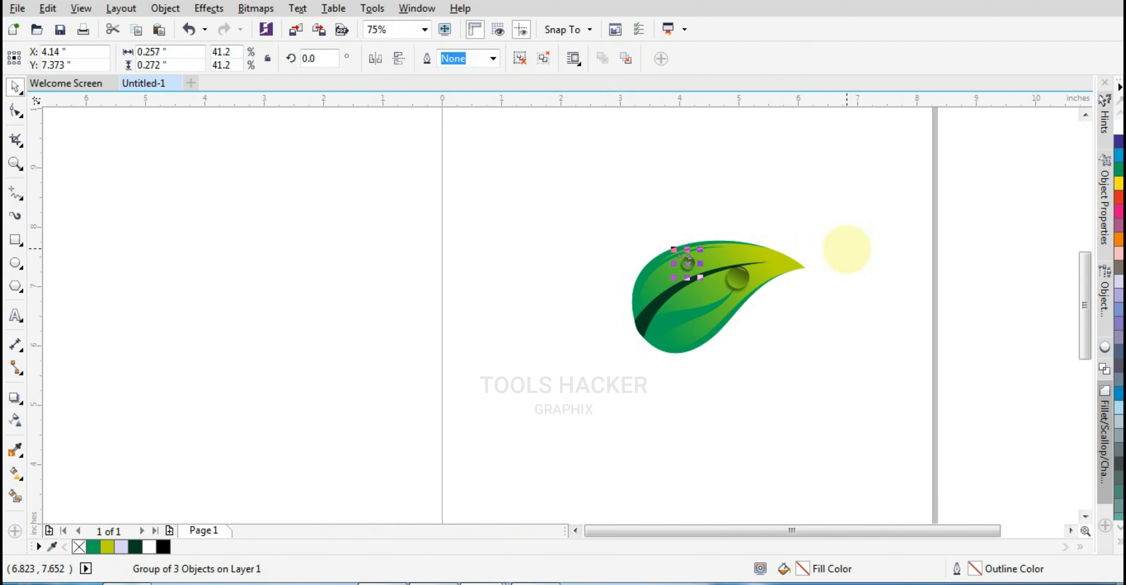
# Group the leaf and all its droplets together.
pyautogui.scroll(-3, 838, 254)
pyautogui.scroll(3, 827, 253)
pyautogui.moveTo(921, 235); pyautogui.dragTo(759, 330)
pyautogui.hotkey('ctrl', 'g')
# Place a smaller, horizontally mirrored copy of the leaf group to the left of the original so that their bases meet.
pyautogui.press('+')
pyautogui.click(375, 58)
pyautogui.moveTo(843, 376); pyautogui.dragTo(740, 387)
pyautogui.click(696, 382)
pyautogui.click(787, 400)
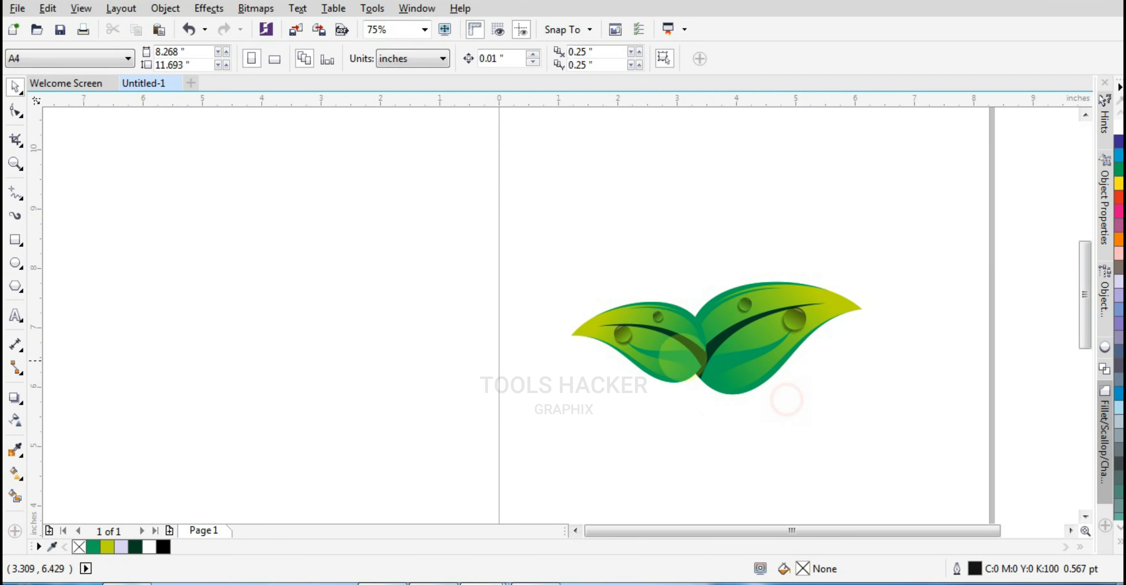
pyautogui.moveTo(681, 356)
pyautogui.mouseDown()
pyautogui.moveTo(683, 367)
pyautogui.moveTo(721, 373)
pyautogui.moveTo(729, 395)
pyautogui.moveTo(819, 419)
pyautogui.mouseUp()
pyautogui.click(863, 399)
pyautogui.scroll(1, 720, 380)
pyautogui.scroll(-1, 816, 403)
pyautogui.click(783, 415)
pyautogui.scroll(-1, 784, 415)
# Draw a flat ellipse about 3.97 by 0.96 inches across the leaf bases and fill it black with no outline.
pyautogui.click(15, 262)
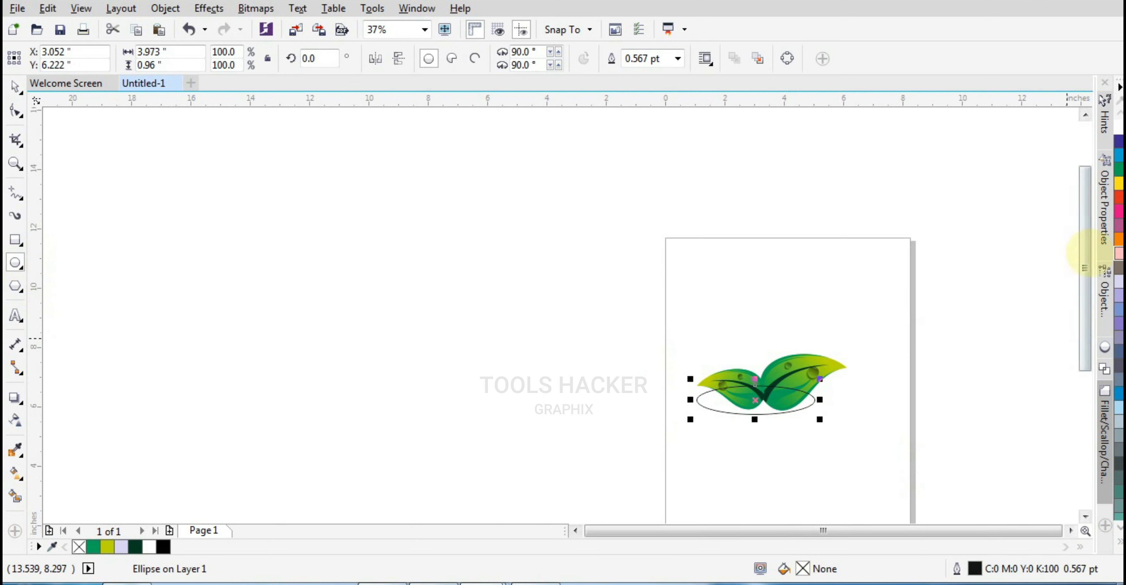
pyautogui.click(1117, 540)
pyautogui.click(1065, 309)
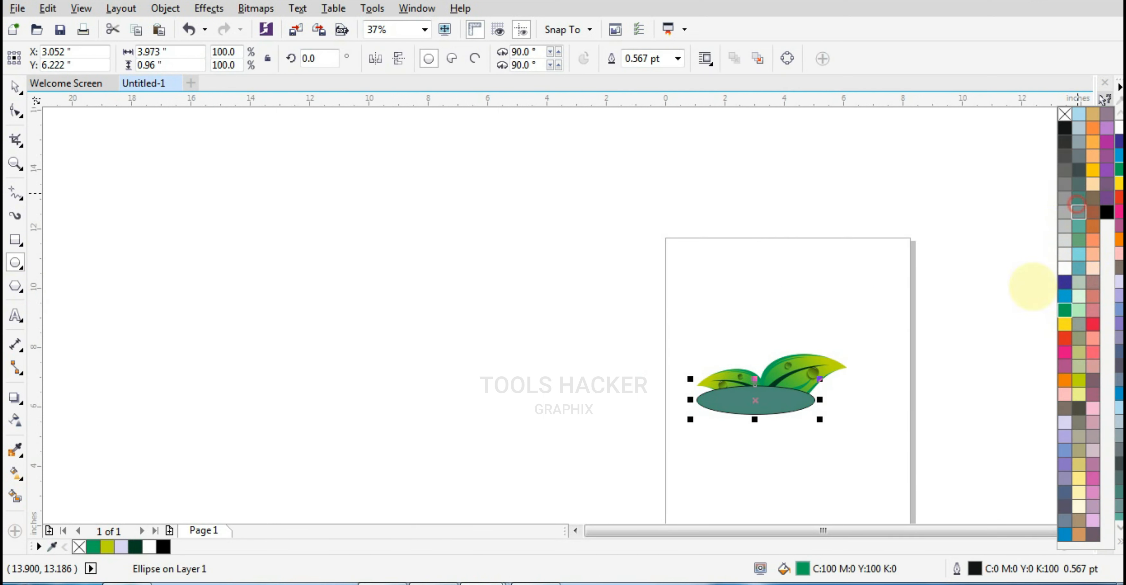
pyautogui.rightClick(1064, 114)
pyautogui.click(1064, 128)
# Send the black ellipse behind the leaves and shift it slightly down and right beneath their bases.
pyautogui.click(12, 85)
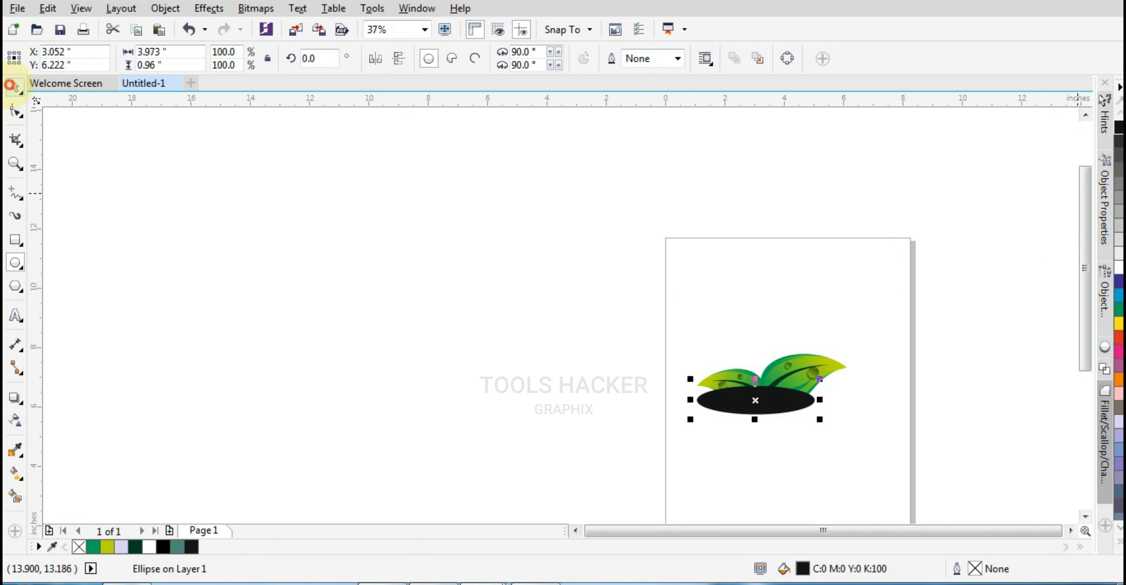
pyautogui.click(14, 89)
pyautogui.scroll(1, 670, 428)
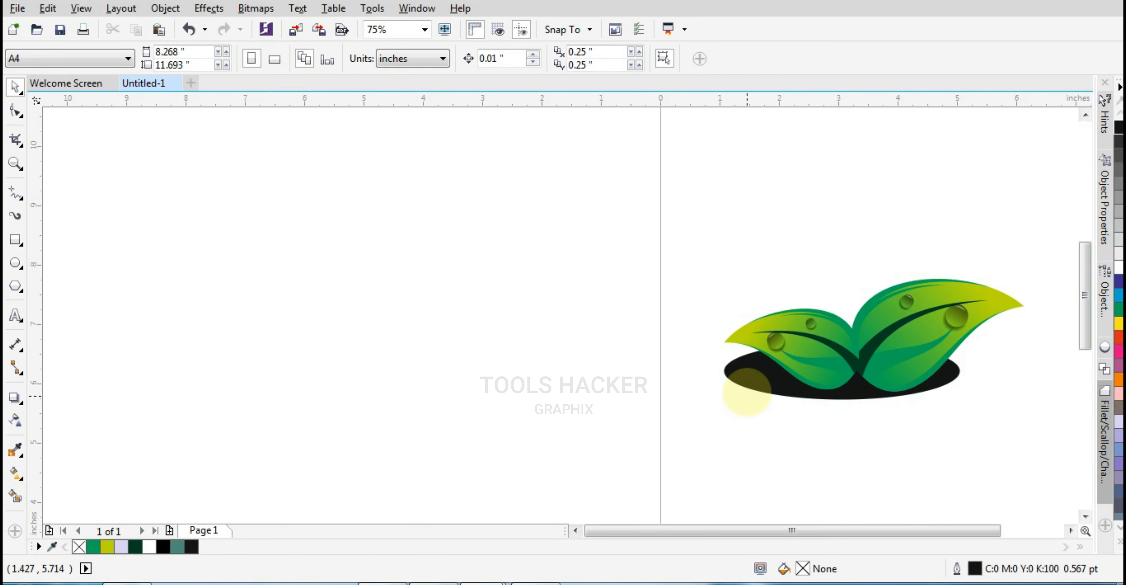
pyautogui.moveTo(755, 383); pyautogui.dragTo(778, 396)
pyautogui.scroll(-1, 577, 460)
pyautogui.click(578, 461)
# Select both leaves and the black ellipse and move them together to the horizontal middle of the page.
pyautogui.scroll(1, 801, 395)
pyautogui.click(922, 294)
pyautogui.moveTo(922, 294); pyautogui.dragTo(463, 524)
pyautogui.moveTo(687, 446); pyautogui.dragTo(726, 421)
pyautogui.click(919, 390)
pyautogui.scroll(-1, 795, 336)
pyautogui.scroll(1, 839, 327)
pyautogui.scroll(1, 636, 333)
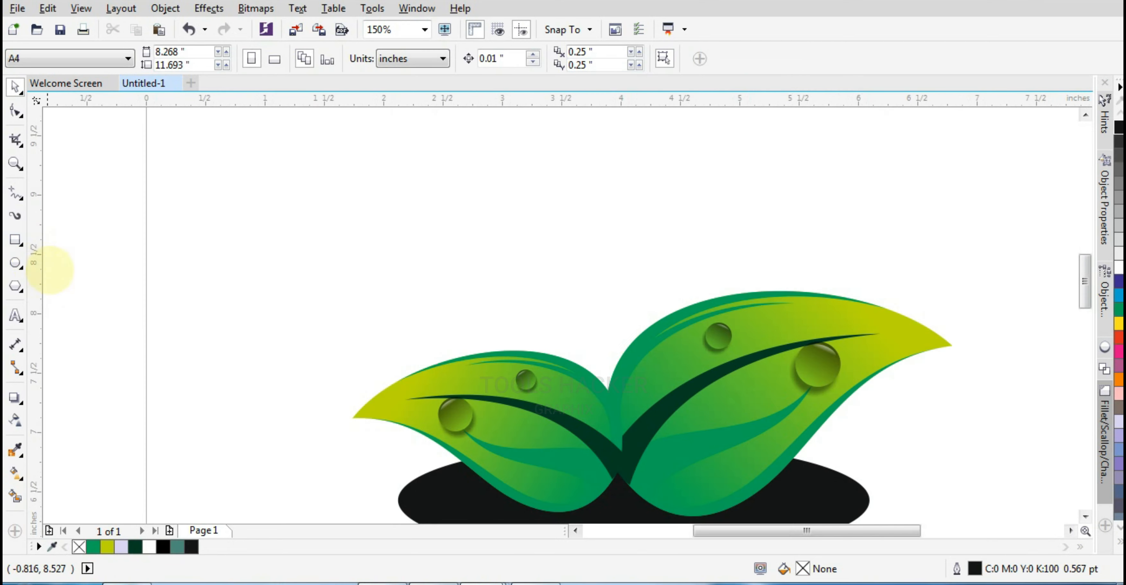
# Draw a circle about 2.47 inches in diameter above the leaves and narrow it to 85.4% of its width.
pyautogui.click(15, 262)
pyautogui.scroll(-2, 427, 294)
pyautogui.scroll(1, 473, 245)
pyautogui.moveTo(499, 233); pyautogui.dragTo(553, 305)
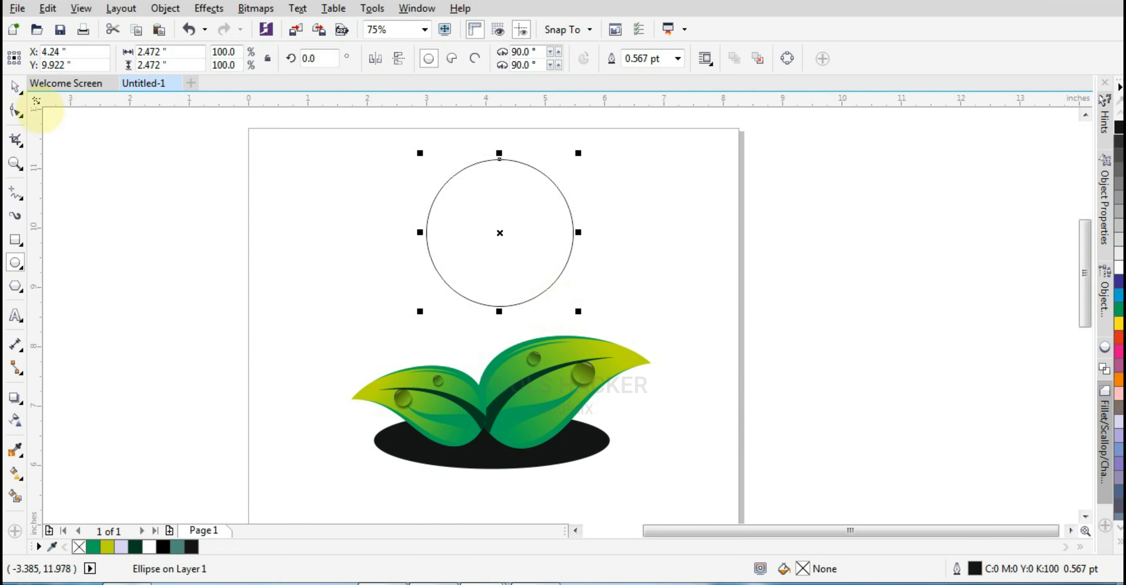
pyautogui.moveTo(570, 236); pyautogui.dragTo(568, 237)
pyautogui.click(529, 236)
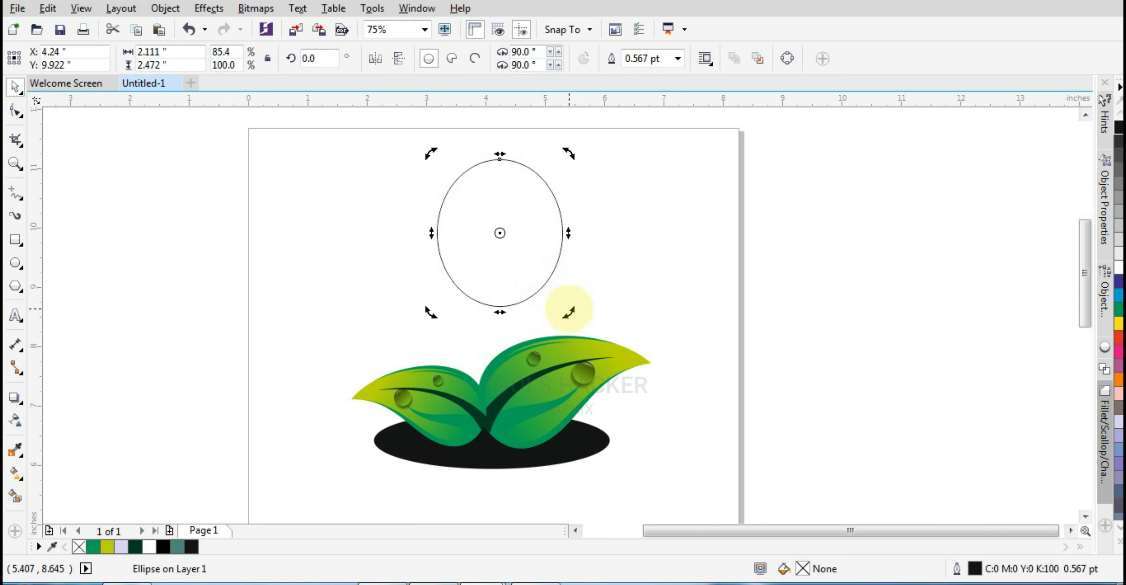
# Rotate the ellipse to 349.789 degrees and place a horizontally mirrored copy overlapping it on the left.
pyautogui.moveTo(568, 312); pyautogui.dragTo(555, 322)
pyautogui.click(509, 249)
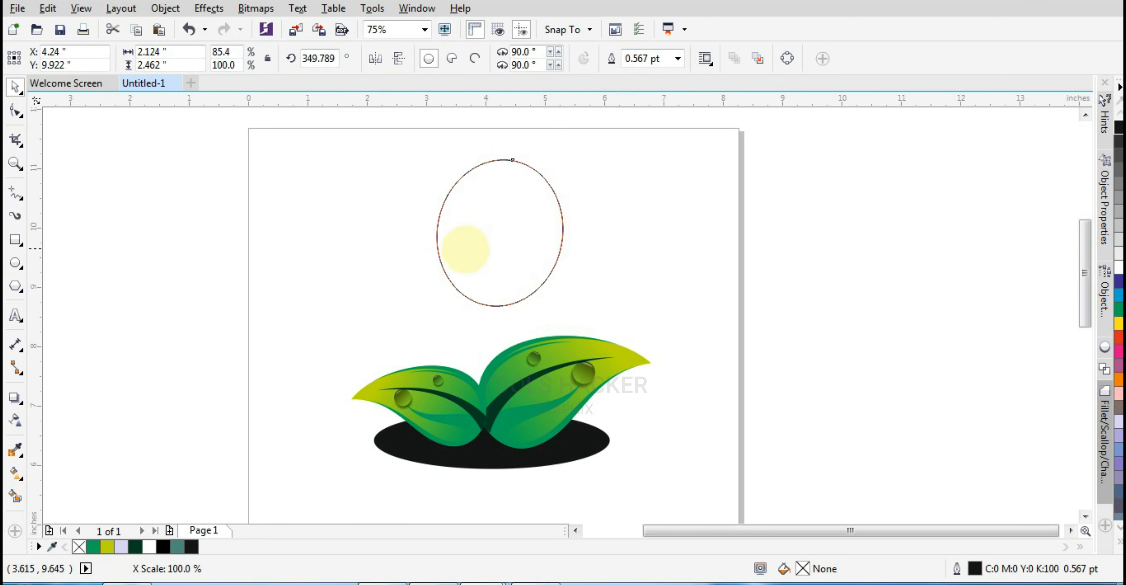
pyautogui.moveTo(433, 254); pyautogui.dragTo(476, 239)
pyautogui.click(635, 255)
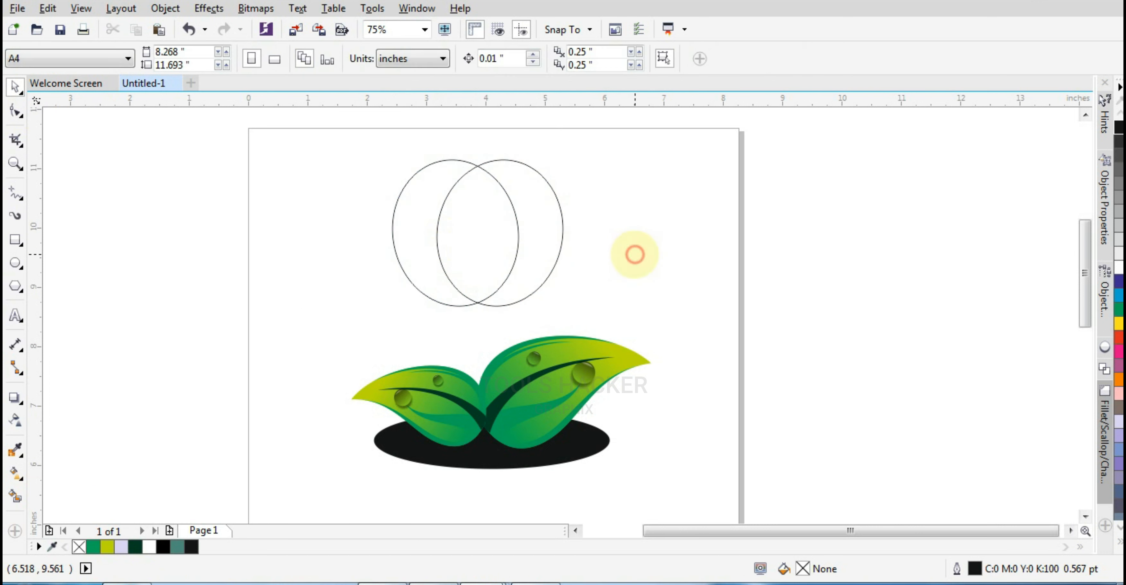
pyautogui.moveTo(416, 271); pyautogui.dragTo(419, 271)
# Weld the two overlapping ellipses into an apple shape and move it down onto the leaves.
pyautogui.keyDown('shift'); pyautogui.click(547, 236); pyautogui.keyUp('shift')
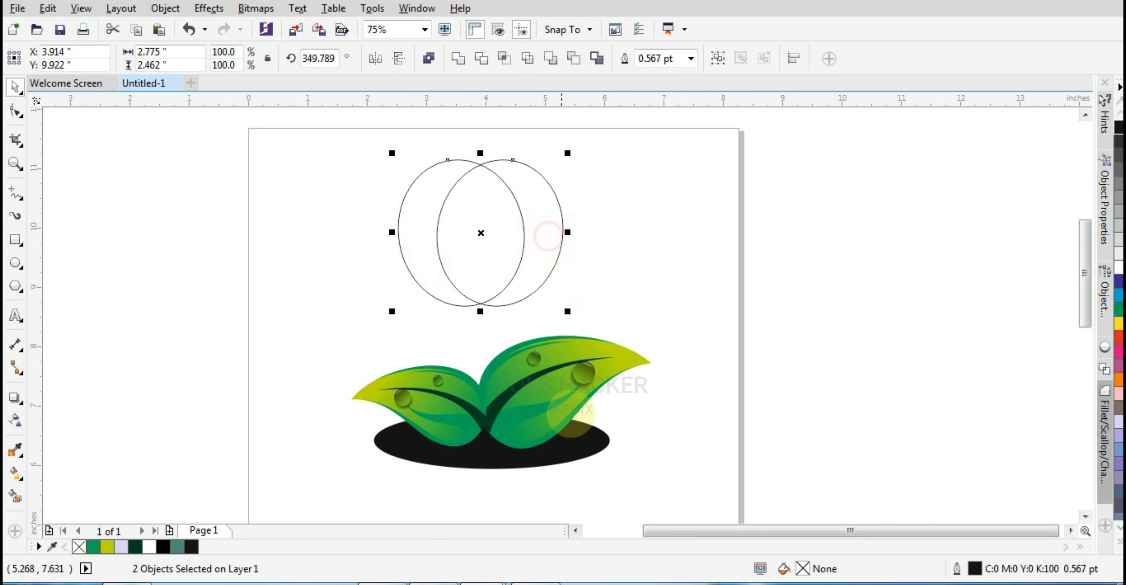
pyautogui.click(458, 58)
pyautogui.moveTo(507, 227); pyautogui.dragTo(542, 320)
# Give the apple a red elliptical fountain fill with its centre shifted up and left and its end at the lower right.
pyautogui.click(1118, 337)
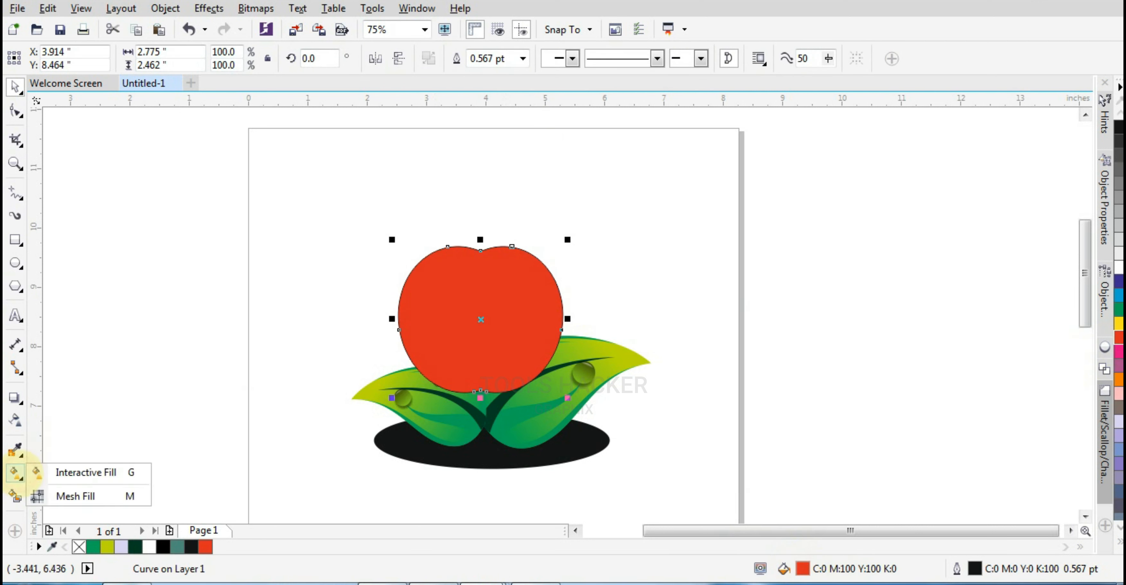
pyautogui.click(85, 472)
pyautogui.click(60, 58)
pyautogui.click(232, 58)
pyautogui.moveTo(560, 318); pyautogui.dragTo(538, 354)
pyautogui.moveTo(479, 319); pyautogui.dragTo(459, 304)
# Color the apple's gradient bright orange-red at the centre and dark red at the outer end.
pyautogui.click(538, 354)
pyautogui.click(459, 304)
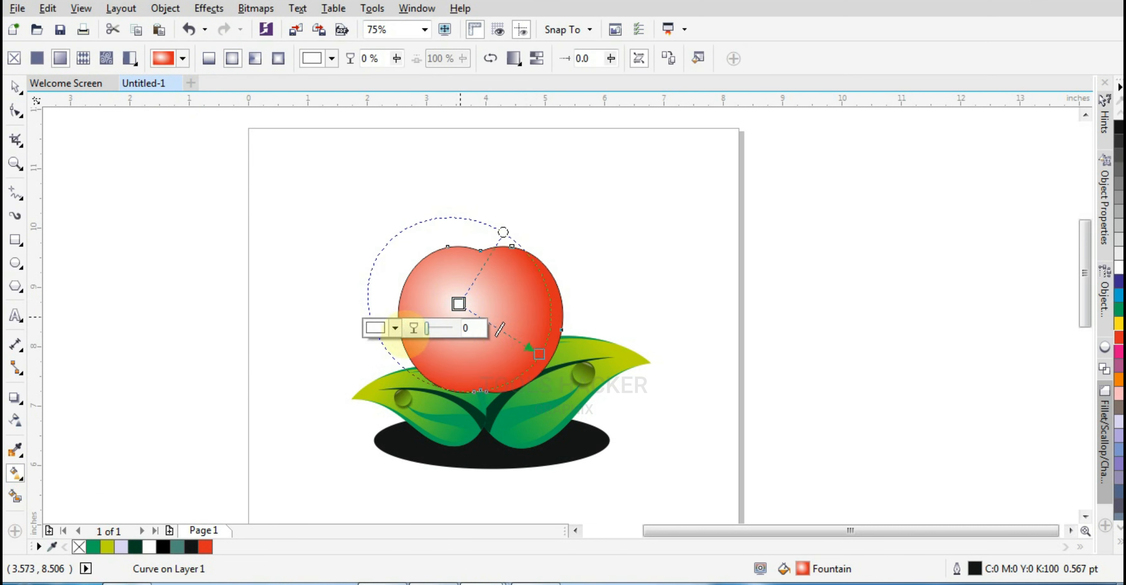
pyautogui.click(395, 328)
pyautogui.click(464, 414)
pyautogui.click(539, 354)
pyautogui.click(475, 378)
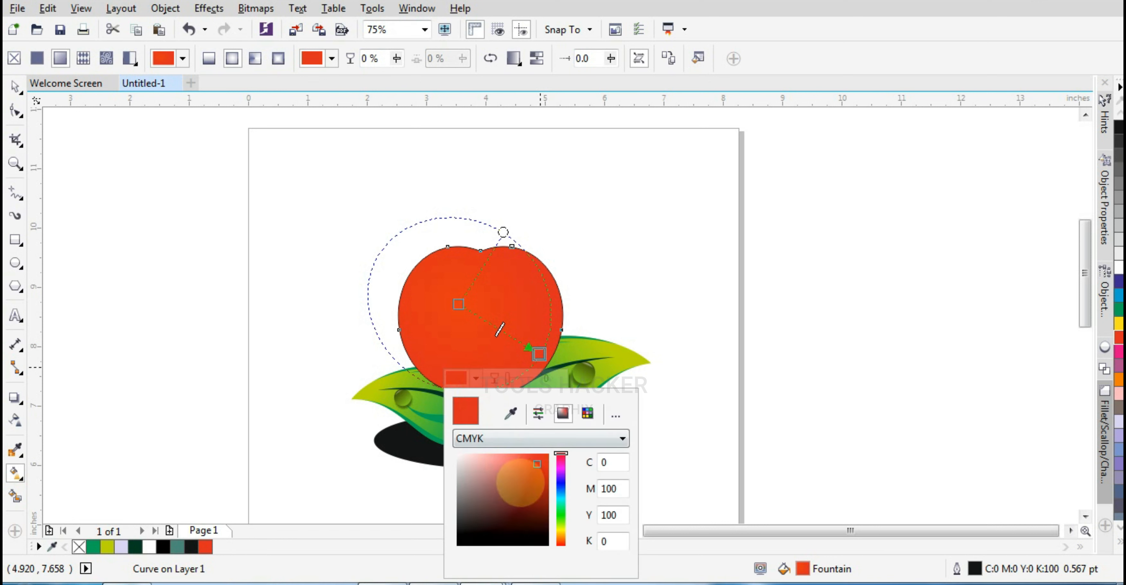
pyautogui.moveTo(535, 486); pyautogui.dragTo(542, 499)
# Remove the apple's outline.
pyautogui.click(16, 88)
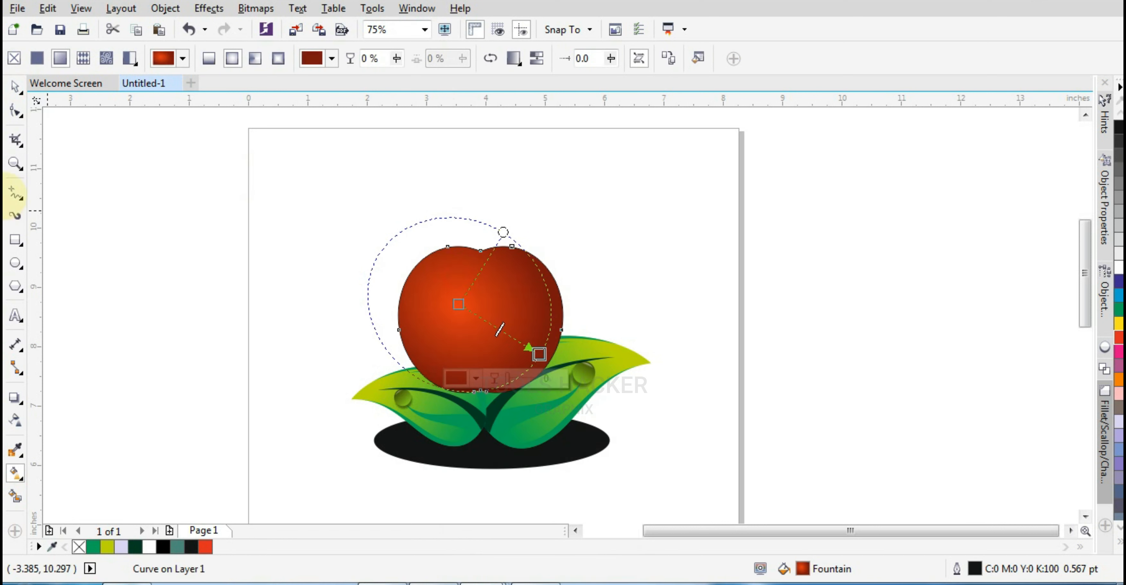
pyautogui.click(1117, 540)
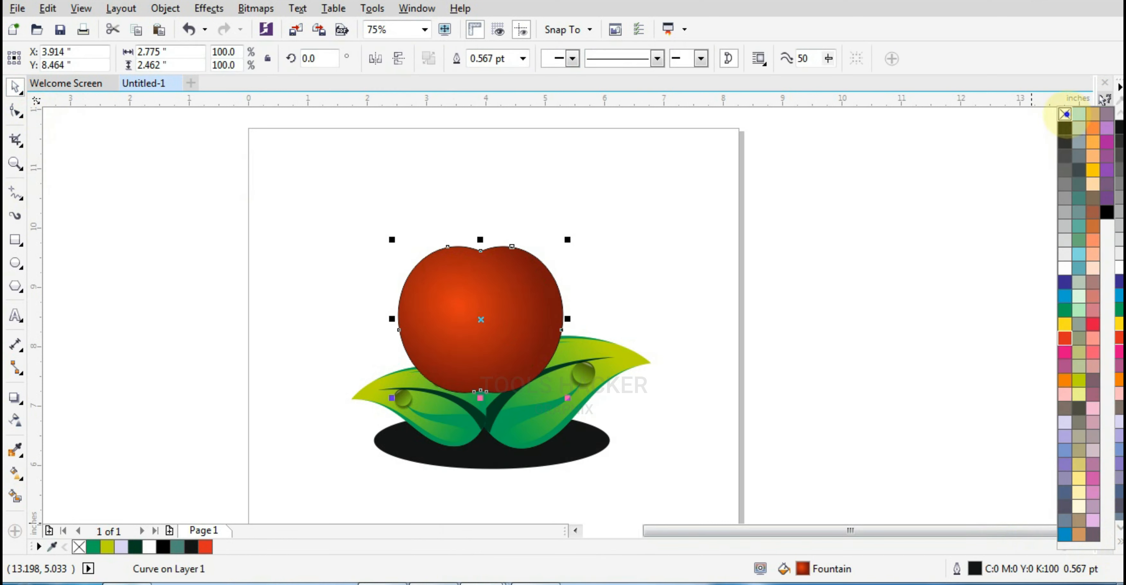
pyautogui.rightClick(1064, 114)
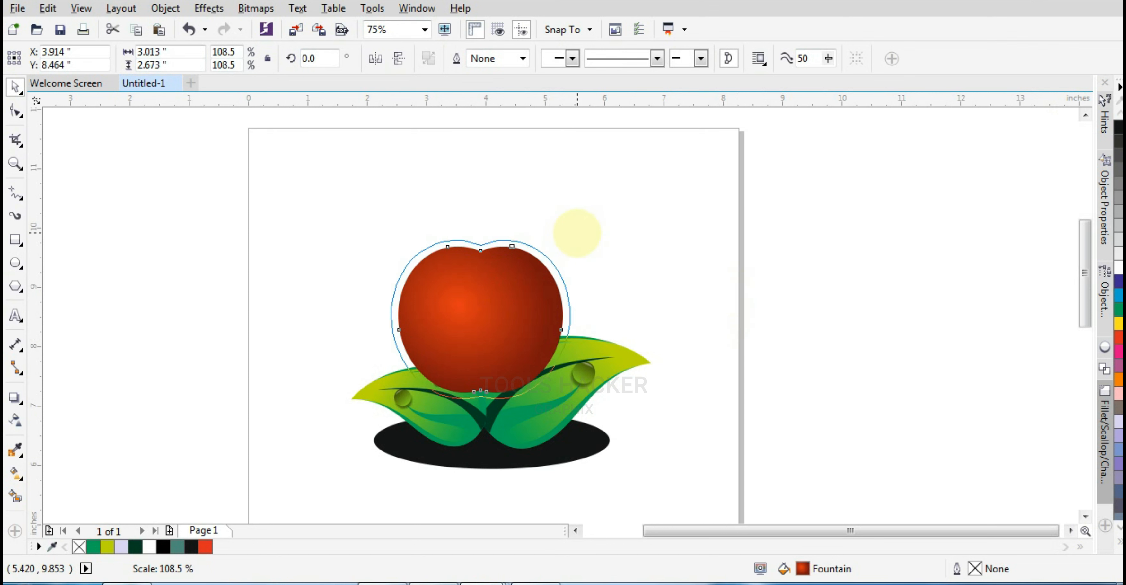
# Enlarge the apple to 137.6%, centre it over the leaf bases and send it behind the leaves.
pyautogui.moveTo(577, 233); pyautogui.dragTo(577, 233)
pyautogui.moveTo(575, 405); pyautogui.dragTo(594, 432)
pyautogui.moveTo(512, 390); pyautogui.dragTo(519, 384)
pyautogui.hotkey('shift', 'pagedown')
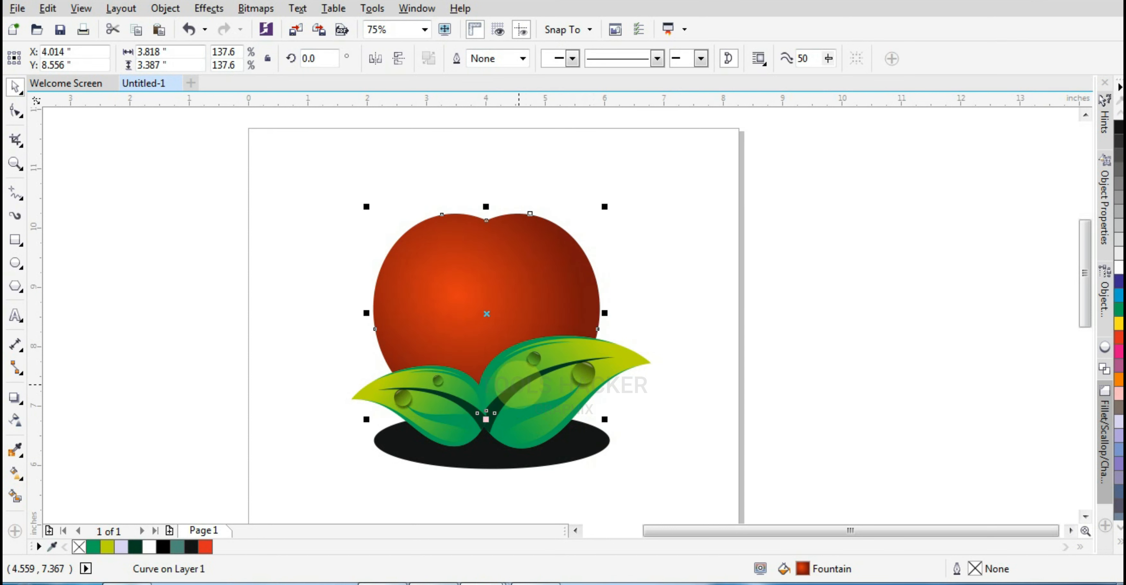
# Place an enlarged copy of both leaves, about 5.54 inches wide, 0.5 inches higher and behind the apple.
pyautogui.moveTo(691, 306)
pyautogui.mouseDown()
pyautogui.moveTo(339, 478)
pyautogui.moveTo(333, 464)
pyautogui.mouseUp()
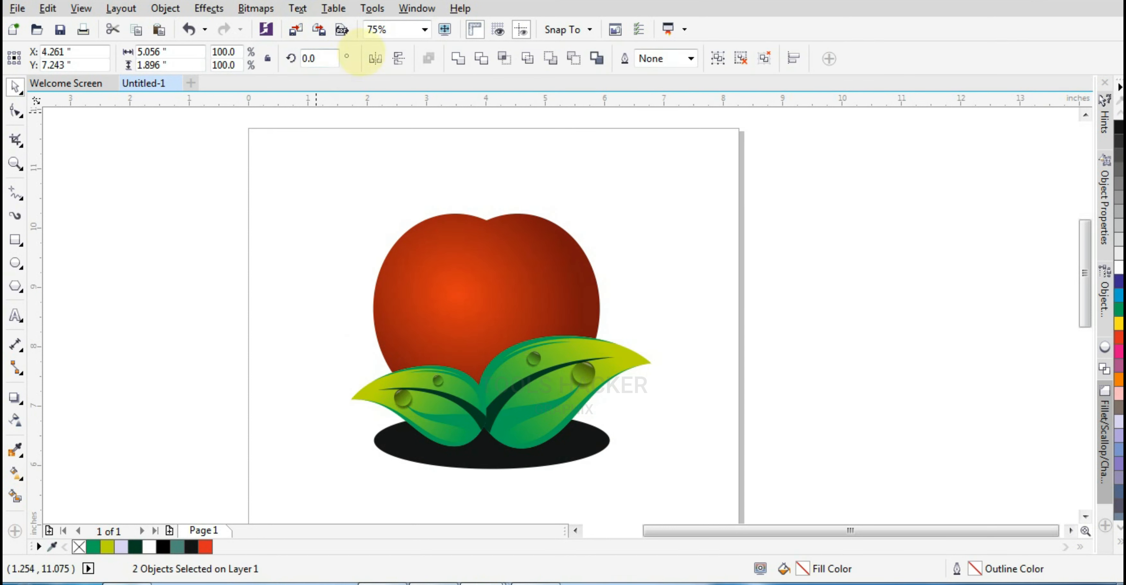
pyautogui.moveTo(655, 329); pyautogui.dragTo(671, 323)
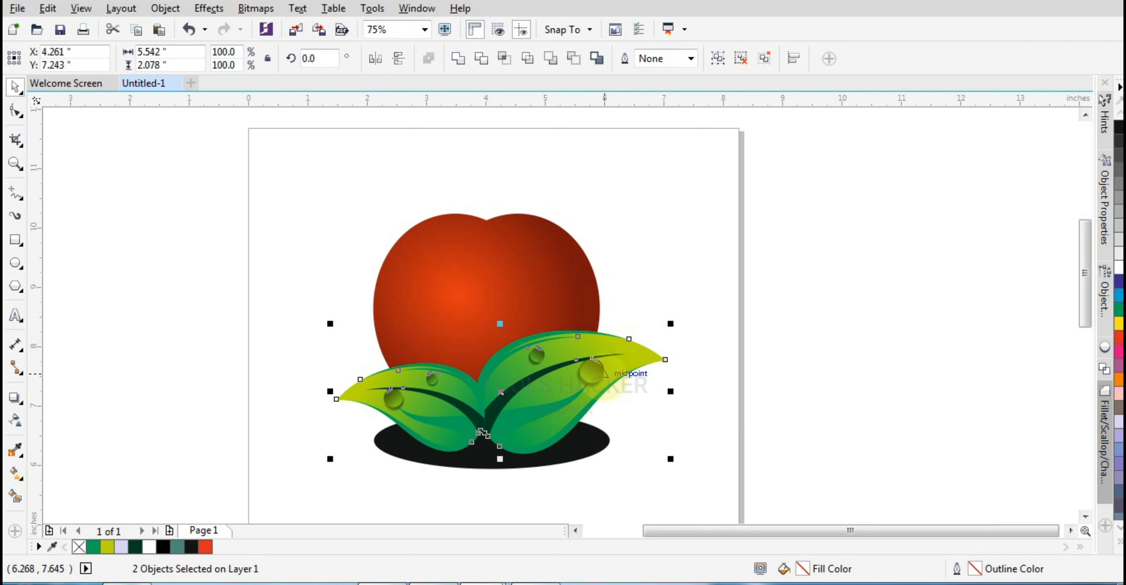
pyautogui.press('Up')
pyautogui.press('Up')
pyautogui.press('Up')
pyautogui.press('Up')
pyautogui.press('Up')
pyautogui.hotkey('shift', 'pagedown')
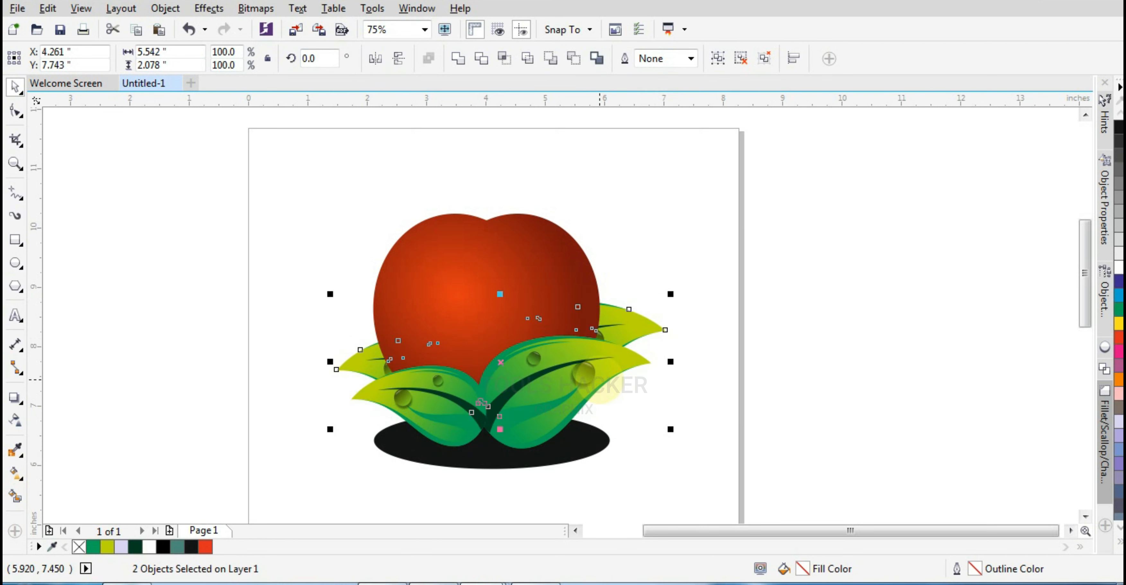
# Rotate the copied pair of leaves behind the apple by 13.289 degrees.
pyautogui.moveTo(671, 430); pyautogui.dragTo(694, 384)
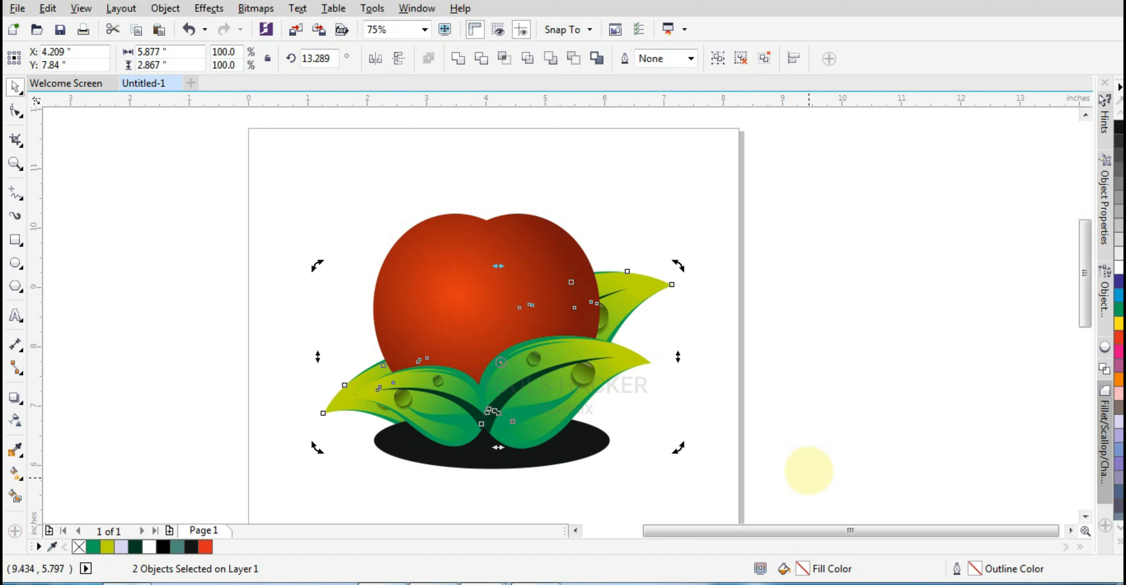
pyautogui.click(375, 58)
pyautogui.hotkey('ctrl', 'z')
pyautogui.click(771, 362)
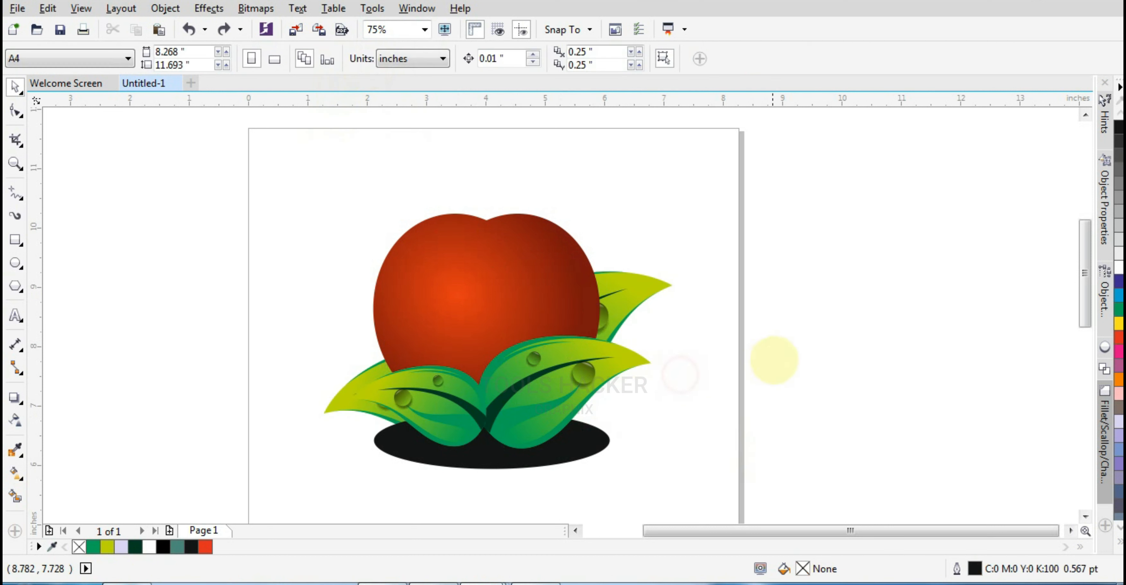
# Draw a small circle about 0.28 inches in diameter on the bright area of the apple.
pyautogui.scroll(-1, 555, 267)
pyautogui.scroll(2, 562, 230)
pyautogui.scroll(1, 502, 226)
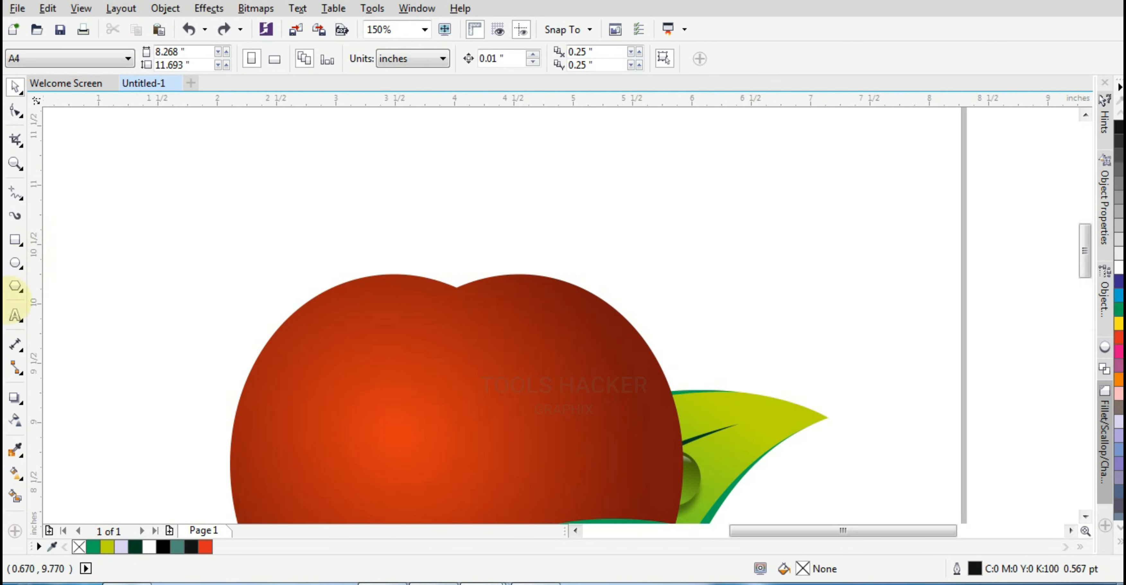
pyautogui.click(15, 262)
pyautogui.moveTo(372, 406)
pyautogui.mouseDown()
pyautogui.moveTo(405, 439)
pyautogui.moveTo(357, 439)
pyautogui.mouseUp()
pyautogui.click(16, 87)
# Shift the centre and end of the apple's gradient slightly to the left.
pyautogui.click(290, 496)
pyautogui.click(15, 473)
pyautogui.scroll(-1, 410, 423)
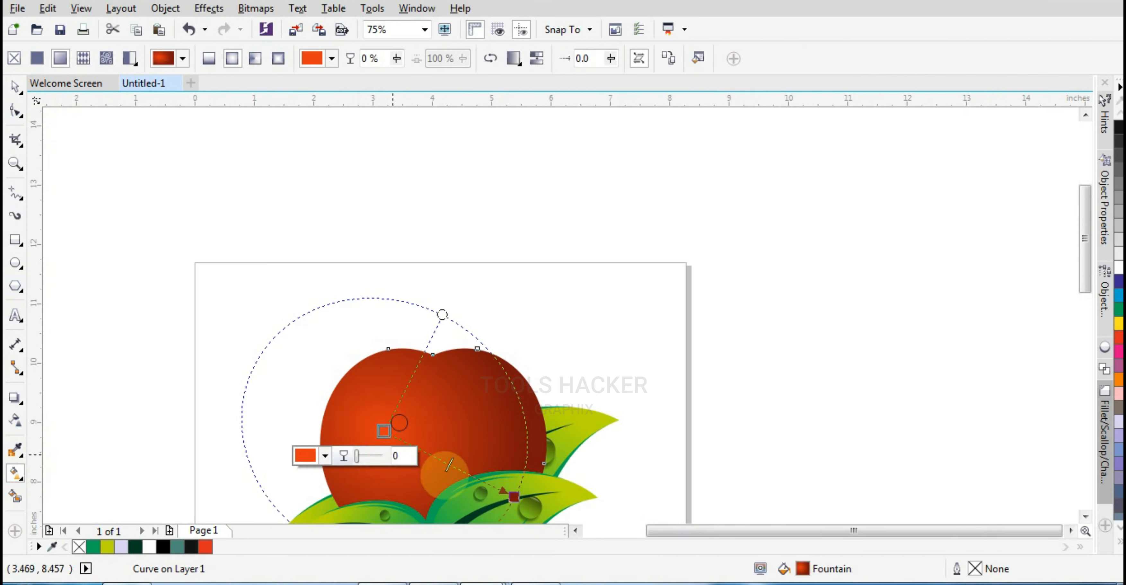
pyautogui.moveTo(515, 498); pyautogui.dragTo(498, 497)
pyautogui.click(15, 88)
pyautogui.click(77, 201)
# Move the small circle onto the gradient's bright centre and fill it white with no outline.
pyautogui.moveTo(405, 422); pyautogui.dragTo(387, 428)
pyautogui.scroll(2, 387, 428)
pyautogui.click(1119, 268)
pyautogui.click(1119, 541)
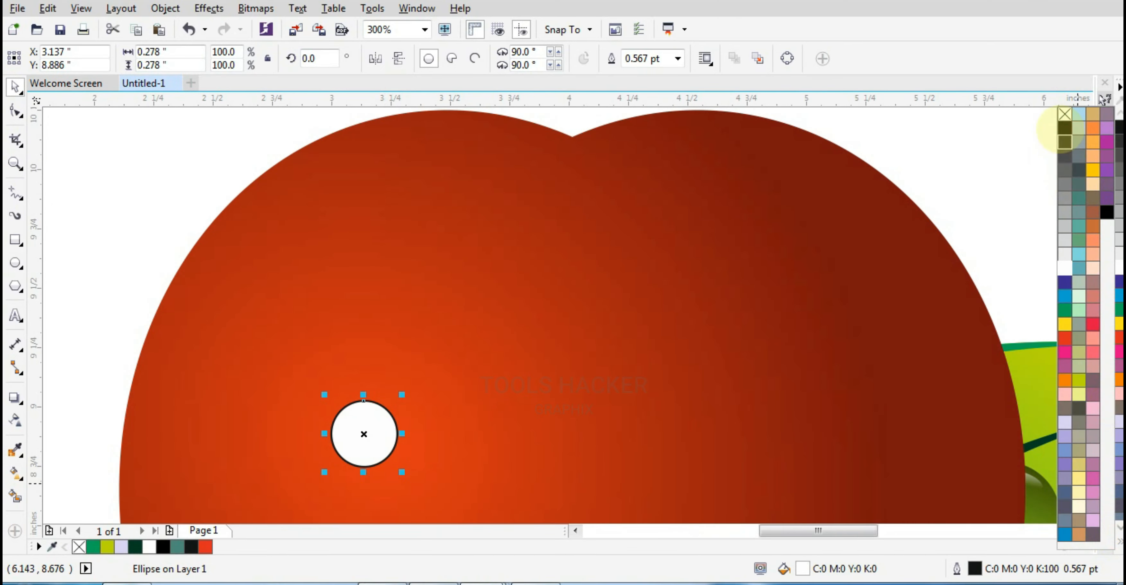
pyautogui.rightClick(1062, 115)
pyautogui.scroll(-2, 468, 371)
pyautogui.scroll(1, 478, 357)
pyautogui.click(329, 161)
# Draw a small flat ellipse just below the apple's top notch and fill it black.
pyautogui.scroll(1, 489, 307)
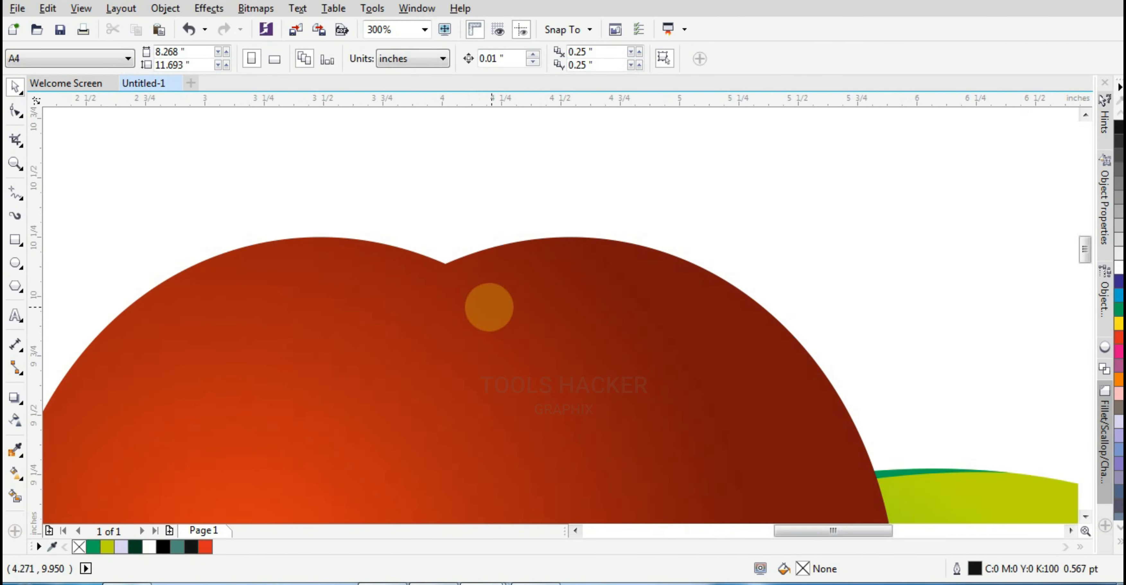
pyautogui.click(16, 263)
pyautogui.moveTo(375, 294); pyautogui.dragTo(451, 291)
pyautogui.click(14, 87)
pyautogui.click(1118, 128)
pyautogui.click(1055, 220)
# Select the whole apple artwork and move it straight down the page.
pyautogui.scroll(-1, 474, 310)
pyautogui.scroll(1, 481, 309)
pyautogui.scroll(-2, 564, 312)
pyautogui.click(616, 267)
pyautogui.scroll(-1, 478, 241)
pyautogui.moveTo(373, 196); pyautogui.dragTo(606, 419)
pyautogui.moveTo(525, 328); pyautogui.dragTo(528, 385)
pyautogui.click(602, 324)
# Draw a narrow upright rectangle about 0.197 by 1.206 inches as a stem rising from the small black ellipse.
pyautogui.scroll(2, 530, 315)
pyautogui.scroll(1, 529, 315)
pyautogui.click(16, 239)
pyautogui.scroll(-1, 290, 286)
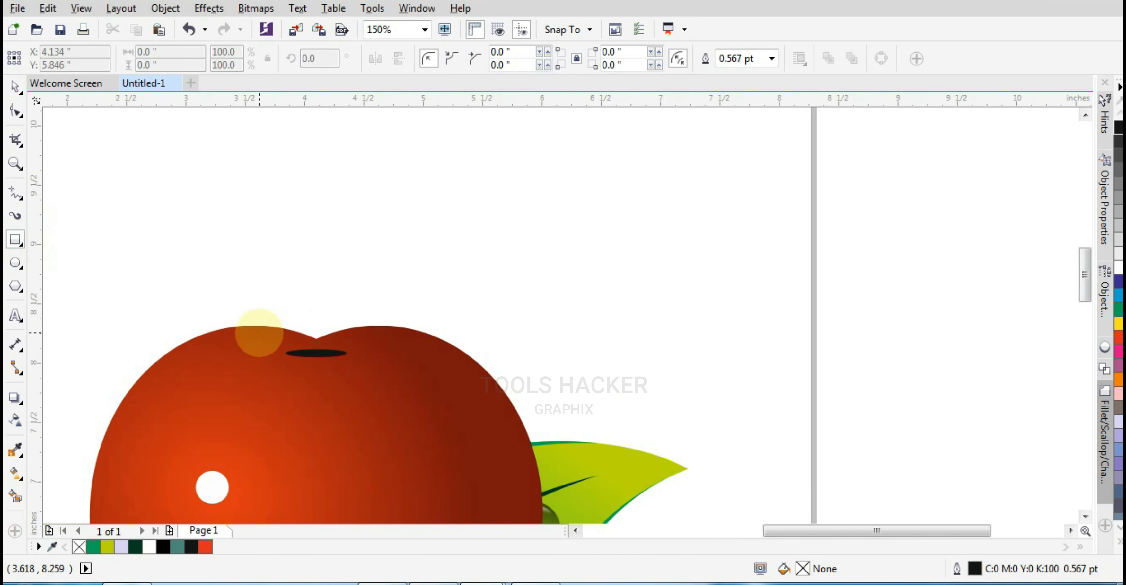
pyautogui.scroll(-1, 372, 272)
pyautogui.scroll(1, 341, 308)
pyautogui.moveTo(349, 170); pyautogui.dragTo(372, 310)
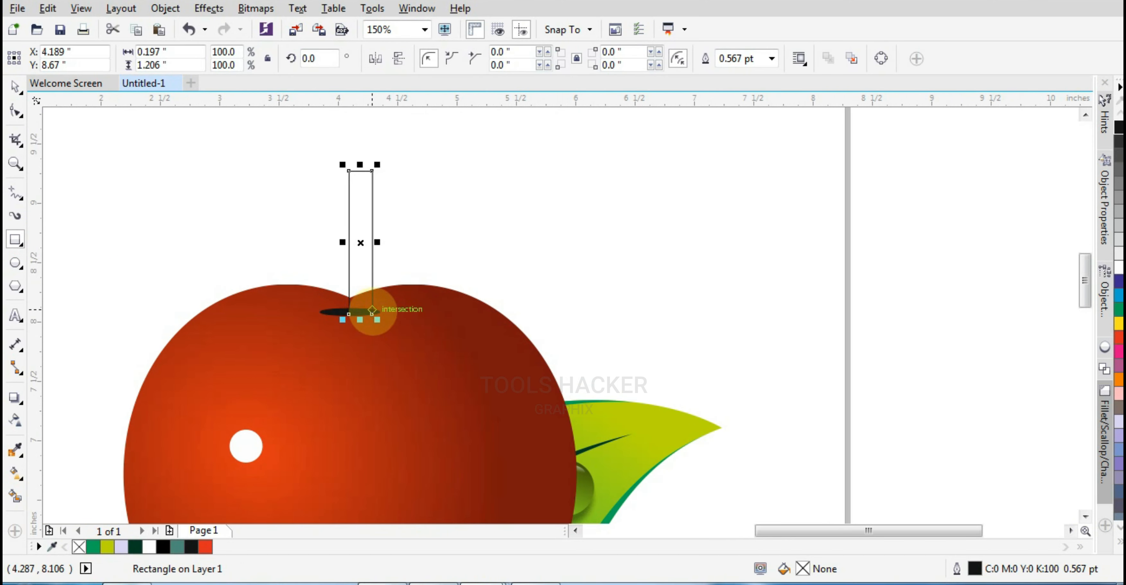
pyautogui.click(512, 218)
# Centre the stem rectangle over the small black ellipse and fill it white.
pyautogui.moveTo(360, 242); pyautogui.dragTo(349, 243)
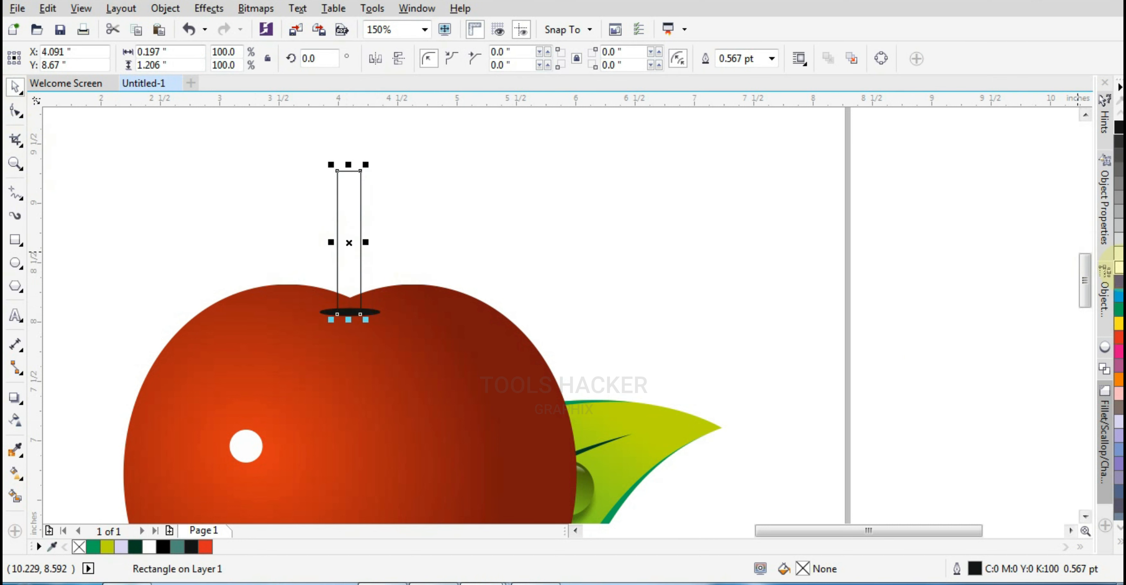
pyautogui.click(1117, 268)
pyautogui.click(612, 280)
pyautogui.scroll(1, 430, 305)
pyautogui.scroll(-1, 438, 308)
pyautogui.scroll(1, 348, 229)
# Place a copy of the white stem rectangle to the right of the original, above the apple.
pyautogui.click(352, 230)
pyautogui.scroll(-1, 350, 227)
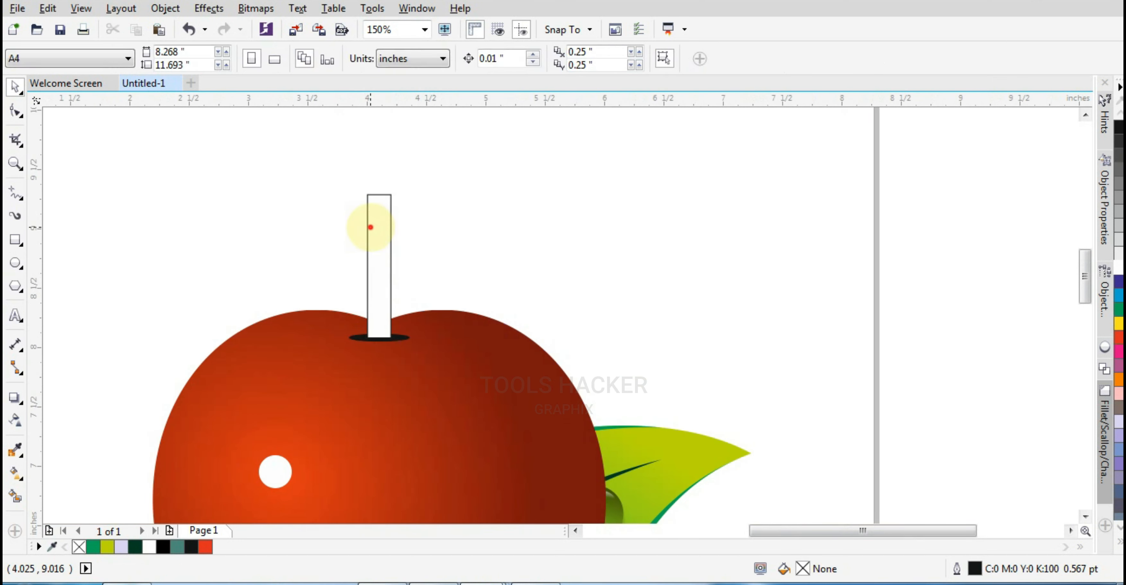
pyautogui.moveTo(382, 228); pyautogui.dragTo(479, 199)
pyautogui.rightClick(480, 199)
pyautogui.click(480, 200)
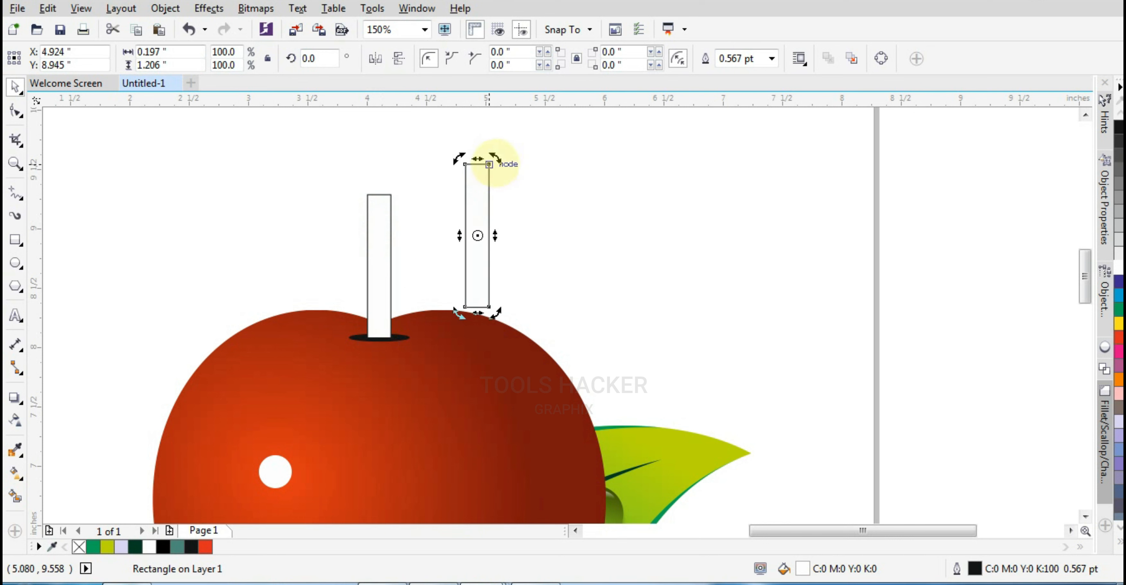
# Rotate the copied rectangle to 300° and join its lower corner to the top right corner of the upright rectangle.
pyautogui.moveTo(496, 163); pyautogui.dragTo(598, 224)
pyautogui.moveTo(504, 233); pyautogui.dragTo(407, 190)
pyautogui.scroll(1, 391, 198)
pyautogui.scroll(2, 395, 208)
pyautogui.moveTo(400, 216); pyautogui.dragTo(407, 181)
pyautogui.scroll(-1, 426, 279)
pyautogui.click(451, 295)
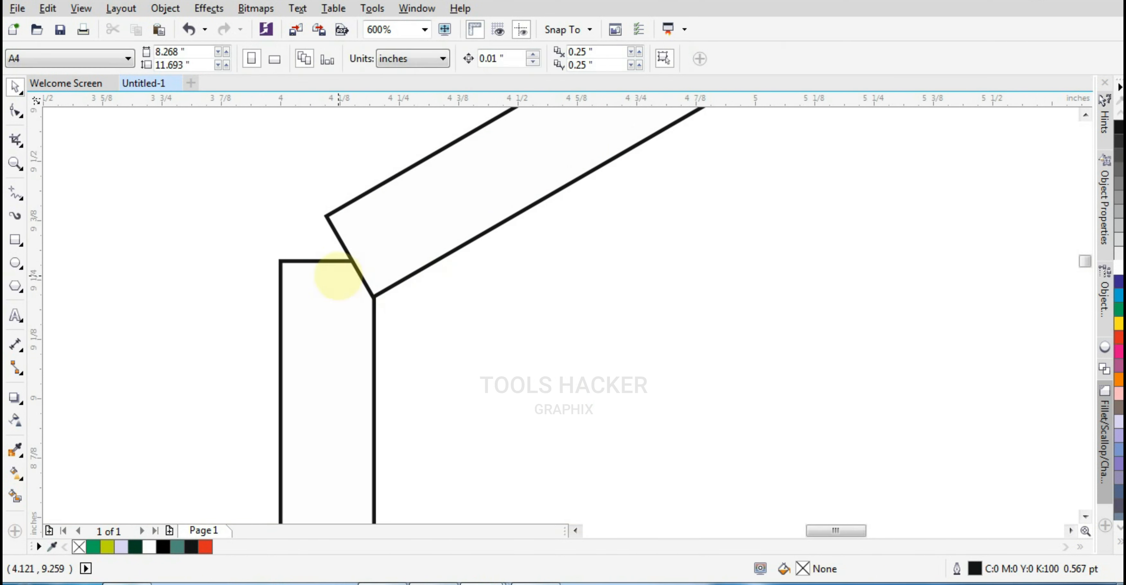
# Draw a small circle at the joint of the two rectangles and fit the slanted rectangle's end corners onto it.
pyautogui.moveTo(353, 273); pyautogui.dragTo(379, 323)
pyautogui.press('space')
pyautogui.click(546, 283)
pyautogui.scroll(1, 414, 255)
pyautogui.moveTo(364, 258); pyautogui.dragTo(543, 291)
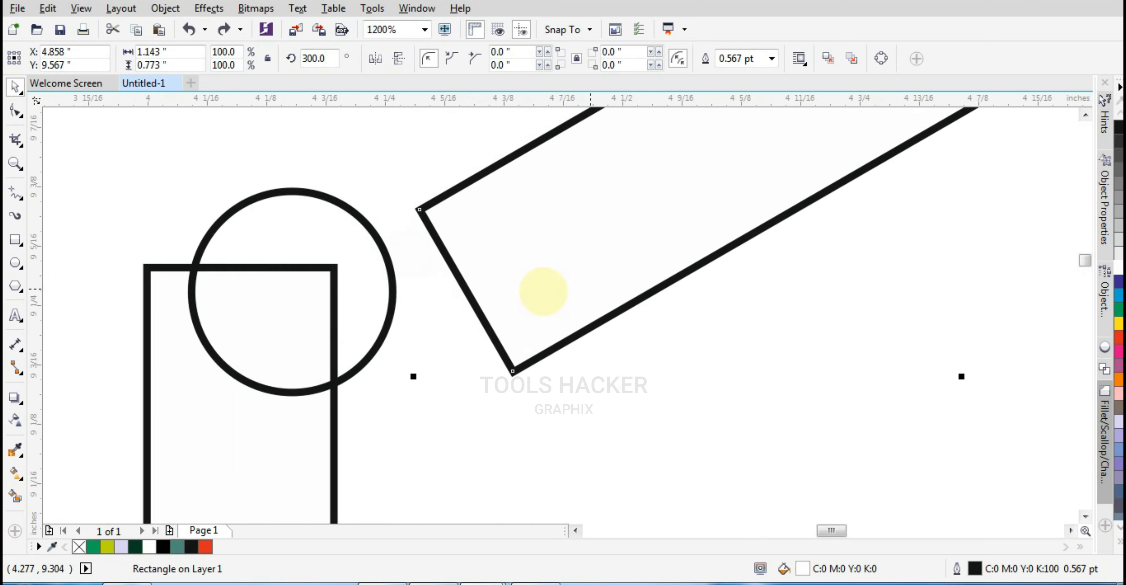
pyautogui.scroll(-1, 543, 291)
pyautogui.scroll(1, 465, 266)
pyautogui.moveTo(406, 272)
pyautogui.mouseDown()
pyautogui.moveTo(375, 268)
pyautogui.moveTo(359, 249)
pyautogui.moveTo(372, 259)
pyautogui.moveTo(369, 249)
pyautogui.mouseUp()
pyautogui.scroll(-2, 372, 259)
pyautogui.scroll(3, 329, 259)
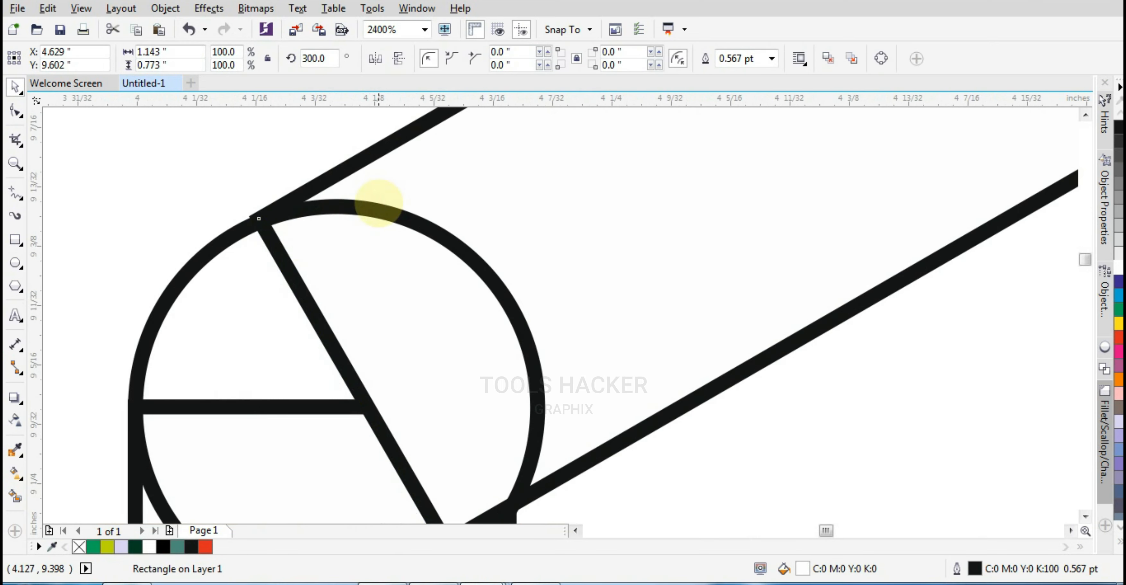
pyautogui.scroll(2, 467, 190)
pyautogui.scroll(-8, 468, 190)
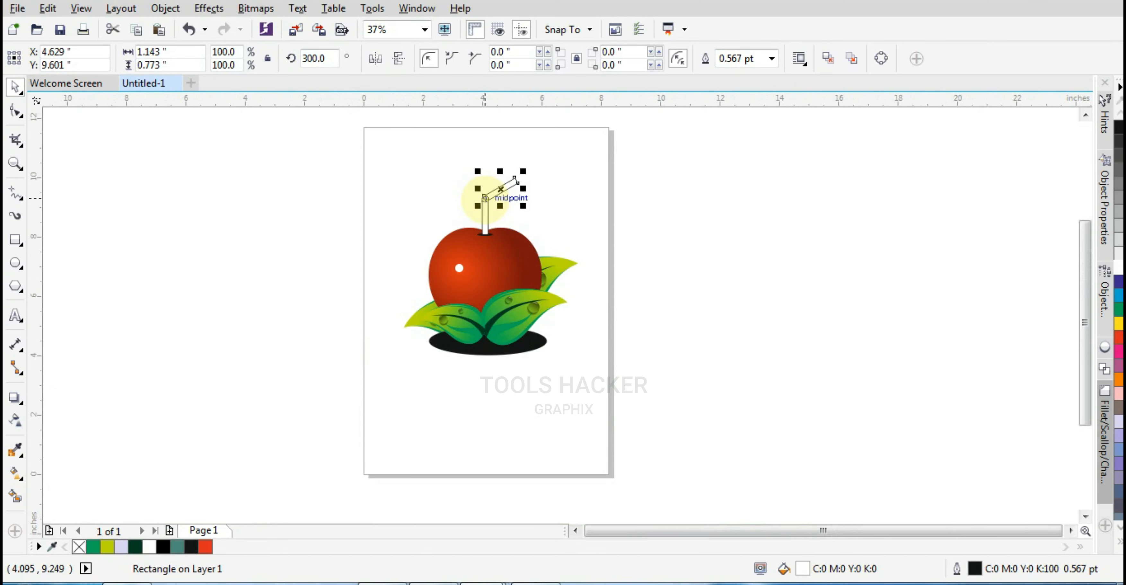
# Weld the upright rectangle, the slanted rectangle and the joint circle into one bent straw shape.
pyautogui.scroll(2, 457, 180)
pyautogui.click(478, 188)
pyautogui.keyDown('shift'); pyautogui.click(532, 178); pyautogui.keyUp('shift')
pyautogui.keyDown('shift'); pyautogui.click(480, 248); pyautogui.keyUp('shift')
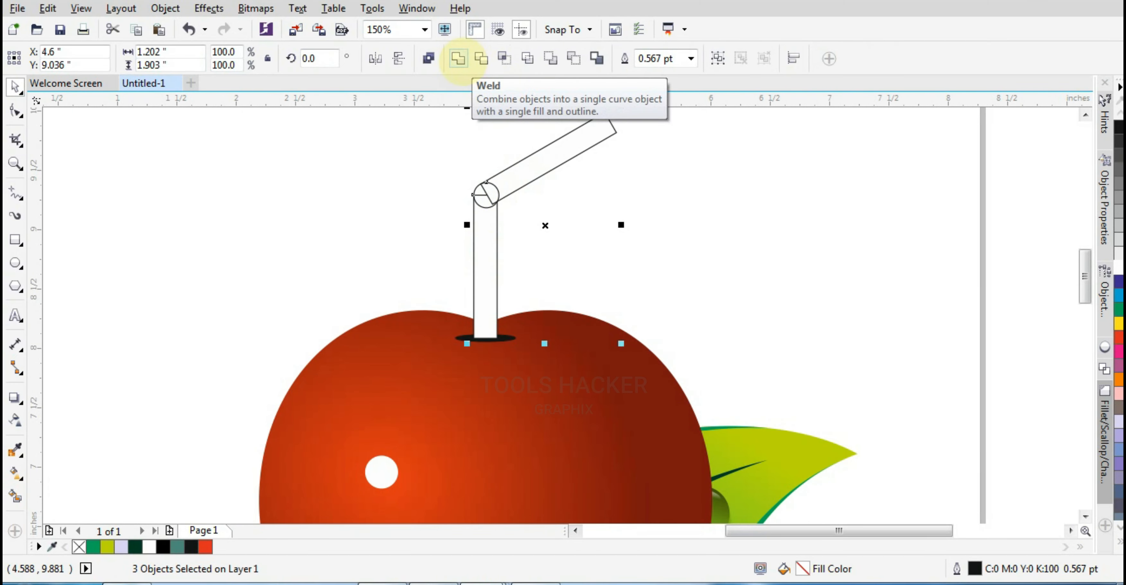
pyautogui.click(457, 58)
pyautogui.click(528, 246)
pyautogui.scroll(-1, 527, 247)
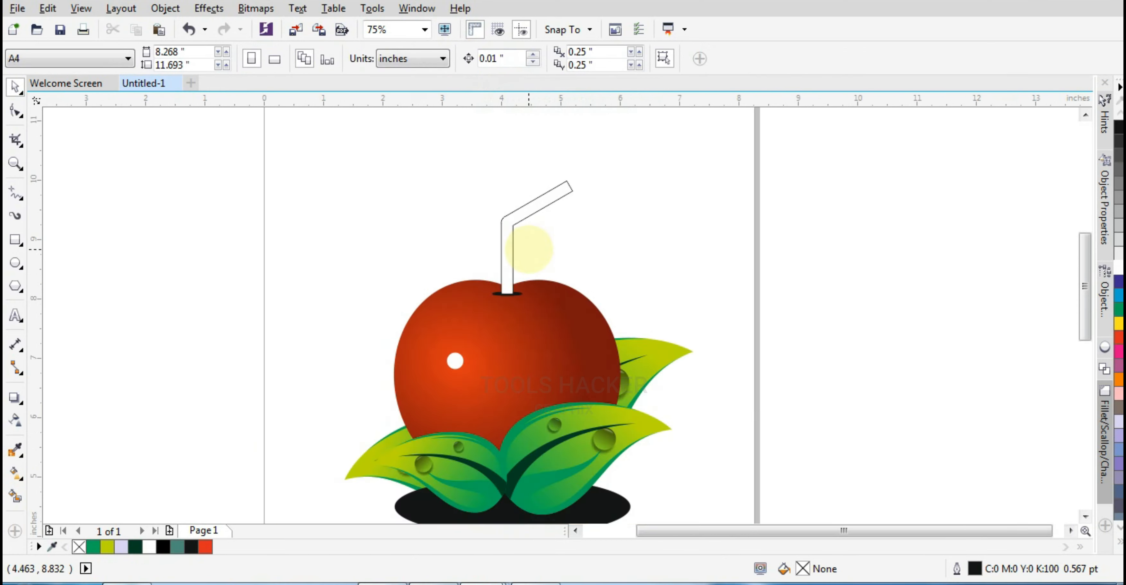
# Place a copy of the bent straw to the right of and slightly below the original.
pyautogui.scroll(3, 520, 218)
pyautogui.scroll(-1, 480, 236)
pyautogui.click(472, 264)
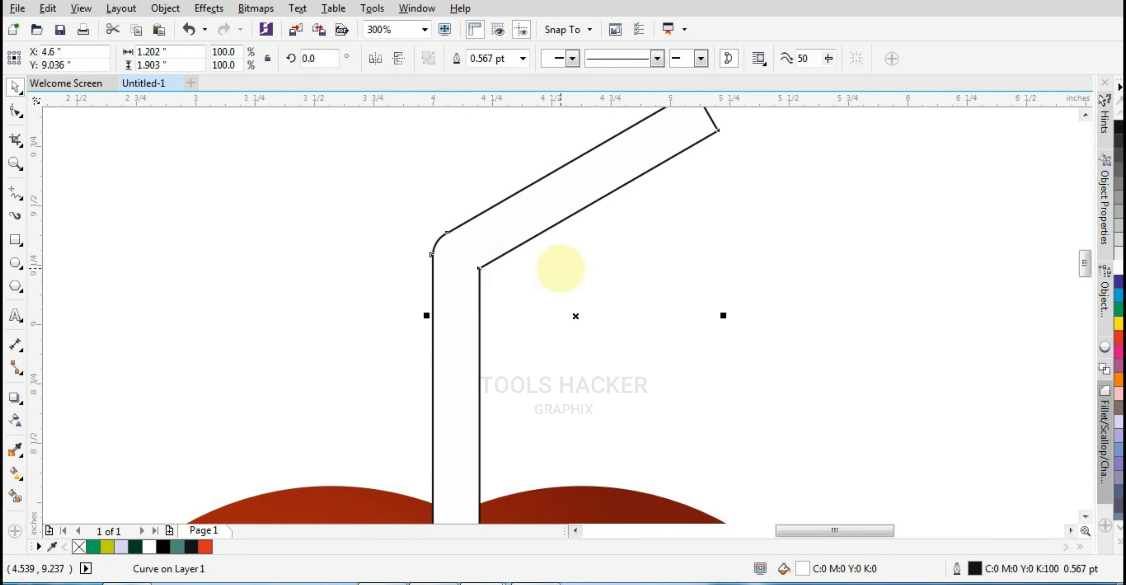
pyautogui.moveTo(580, 202); pyautogui.dragTo(783, 258)
pyautogui.rightClick(783, 259)
# Fill the copied straw with 40% black and remove its outline.
pyautogui.click(1119, 224)
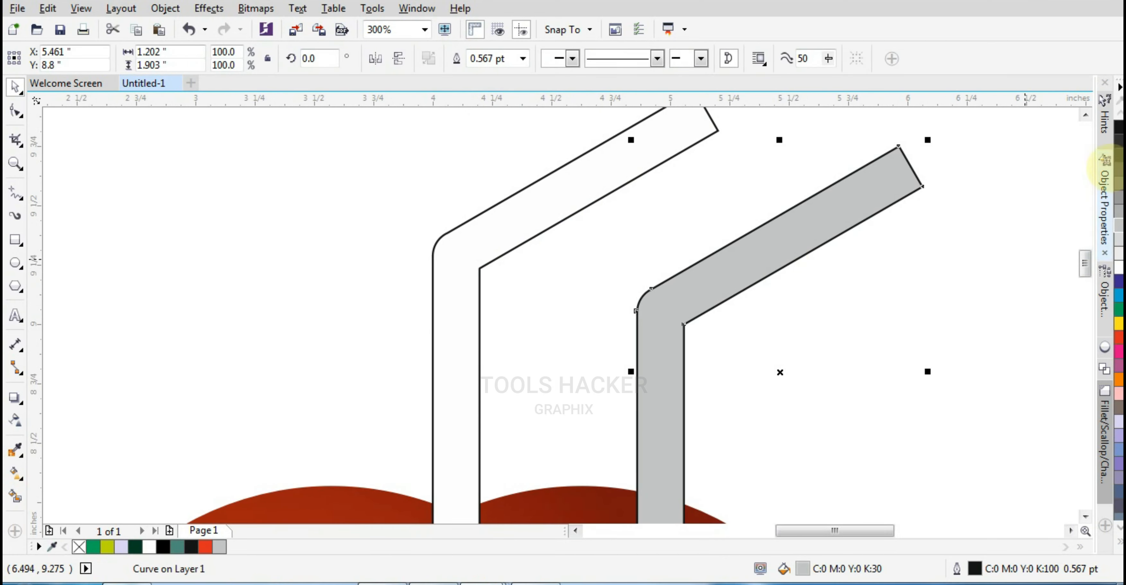
pyautogui.click(1118, 128)
pyautogui.click(1118, 182)
pyautogui.click(1118, 212)
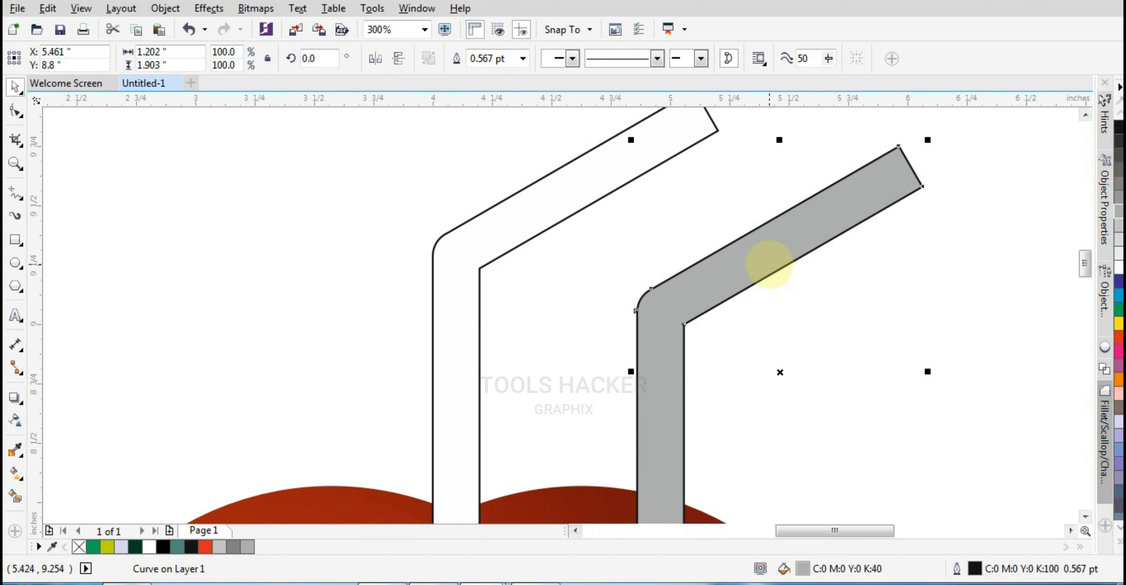
pyautogui.click(1119, 541)
pyautogui.rightClick(1064, 115)
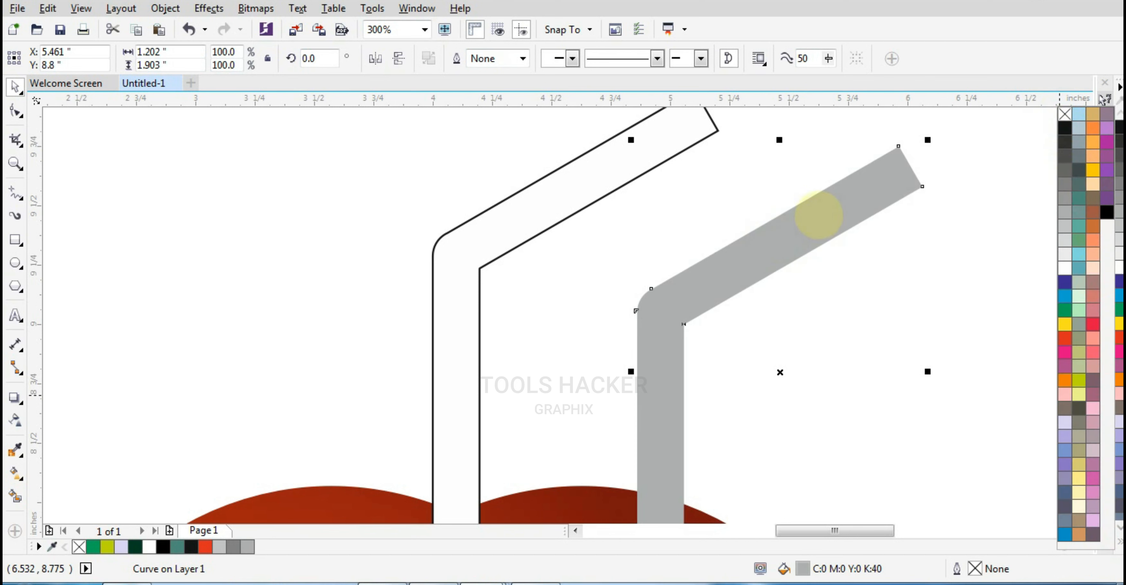
# PowerClip the grey straw copy inside the original white straw.
pyautogui.click(859, 306)
pyautogui.scroll(-1, 728, 327)
pyautogui.rightClick(730, 306)
pyautogui.click(766, 166)
pyautogui.click(624, 276)
pyautogui.scroll(1, 622, 277)
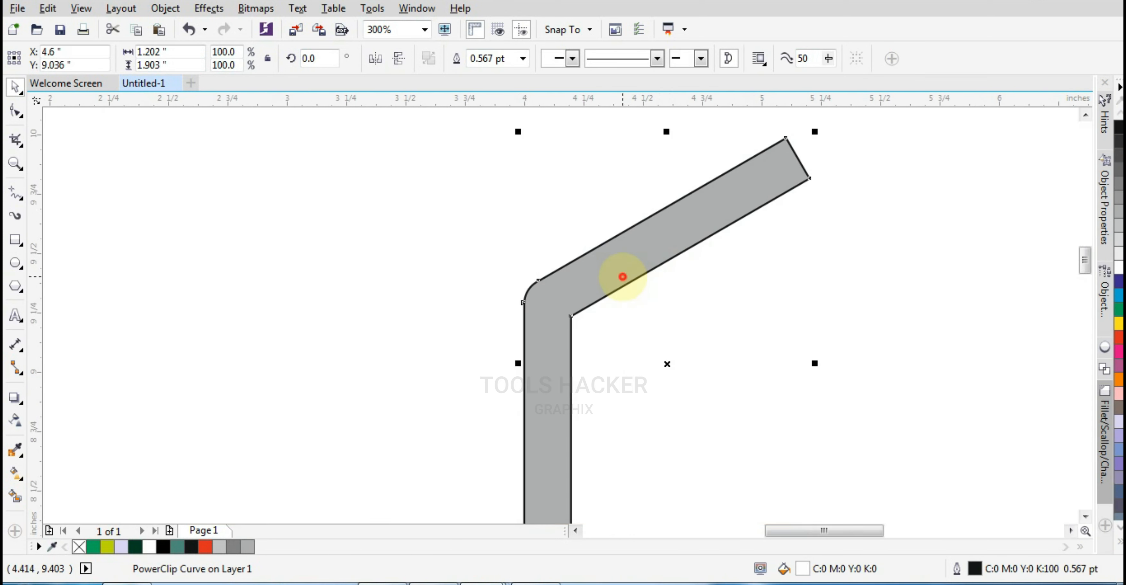
# Within the straw's PowerClip, offset the grey shape down and to the right, and add an overlapping copy filled 20% black as a lighter shade.
pyautogui.moveTo(622, 277); pyautogui.dragTo(623, 310)
pyautogui.rightClick(622, 310)
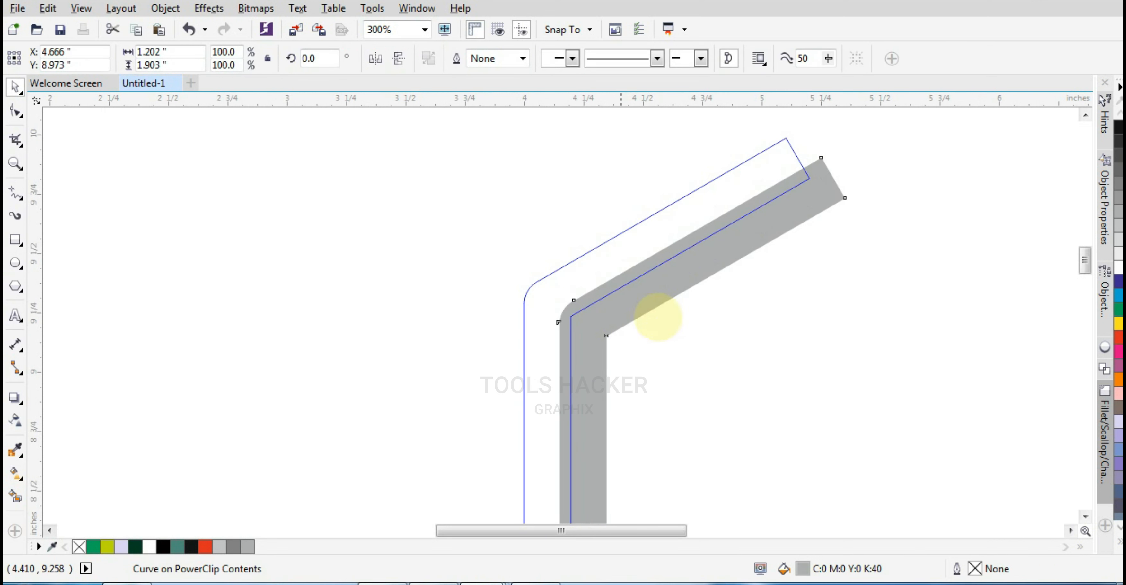
pyautogui.click(1118, 253)
pyautogui.click(1116, 240)
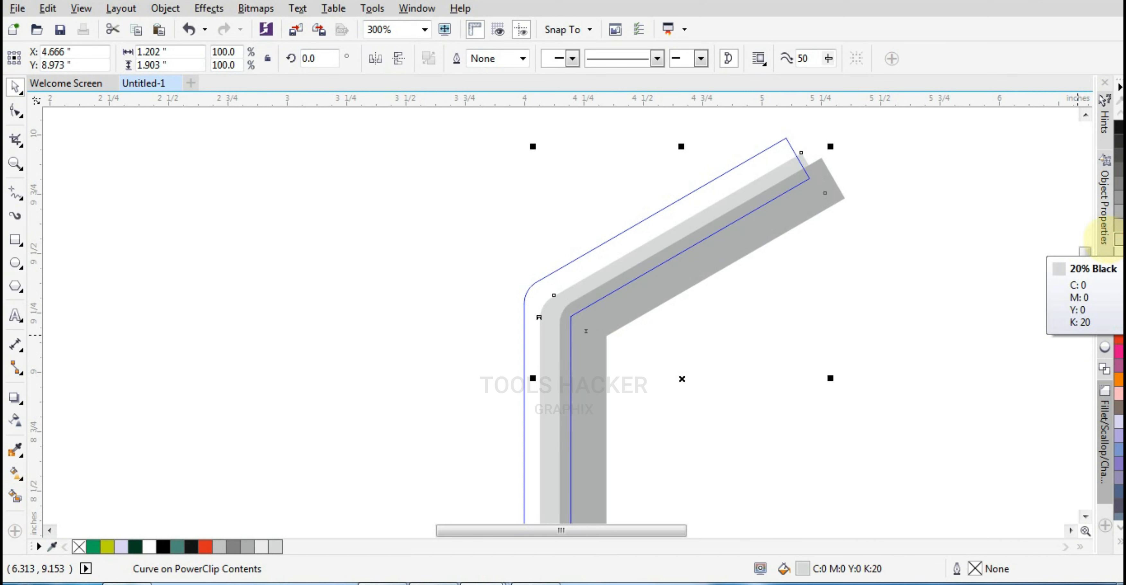
pyautogui.scroll(3, 566, 316)
pyautogui.scroll(-3, 566, 315)
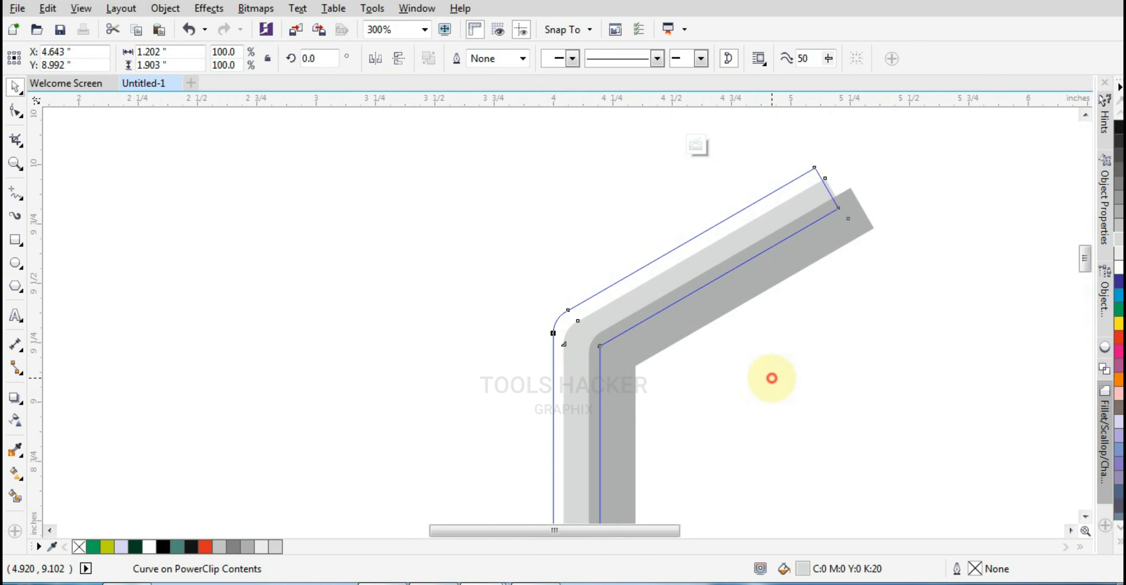
pyautogui.keyDown('ctrl'); pyautogui.click(772, 378); pyautogui.keyUp('ctrl')
# Remove the outline of the clipped straw and fill it with a very light grey.
pyautogui.scroll(-1, 700, 333)
pyautogui.click(803, 299)
pyautogui.click(701, 304)
pyautogui.click(1119, 542)
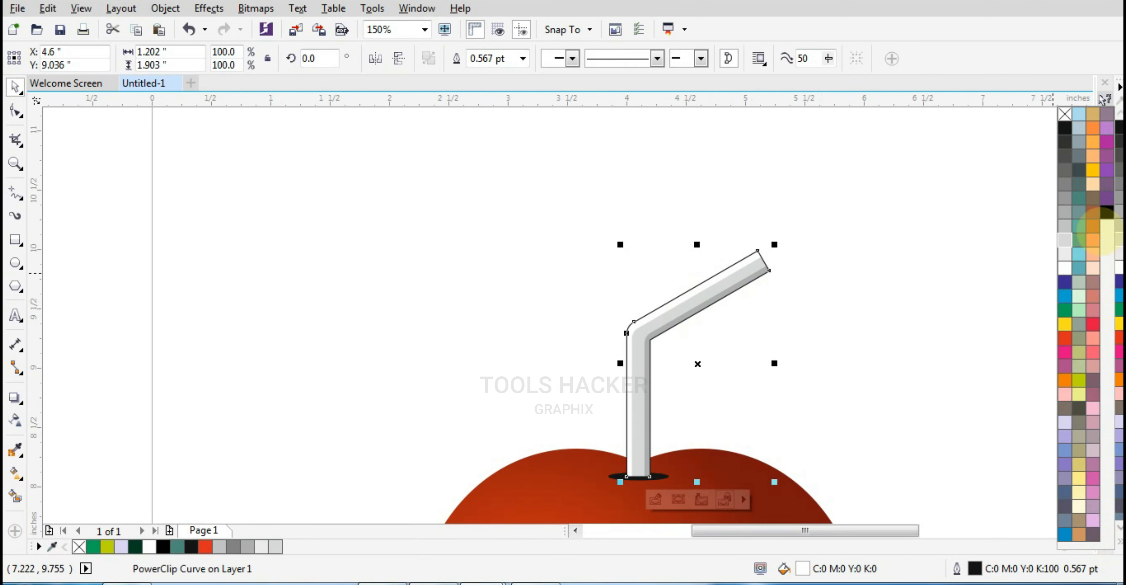
pyautogui.rightClick(1064, 113)
pyautogui.scroll(1, 804, 249)
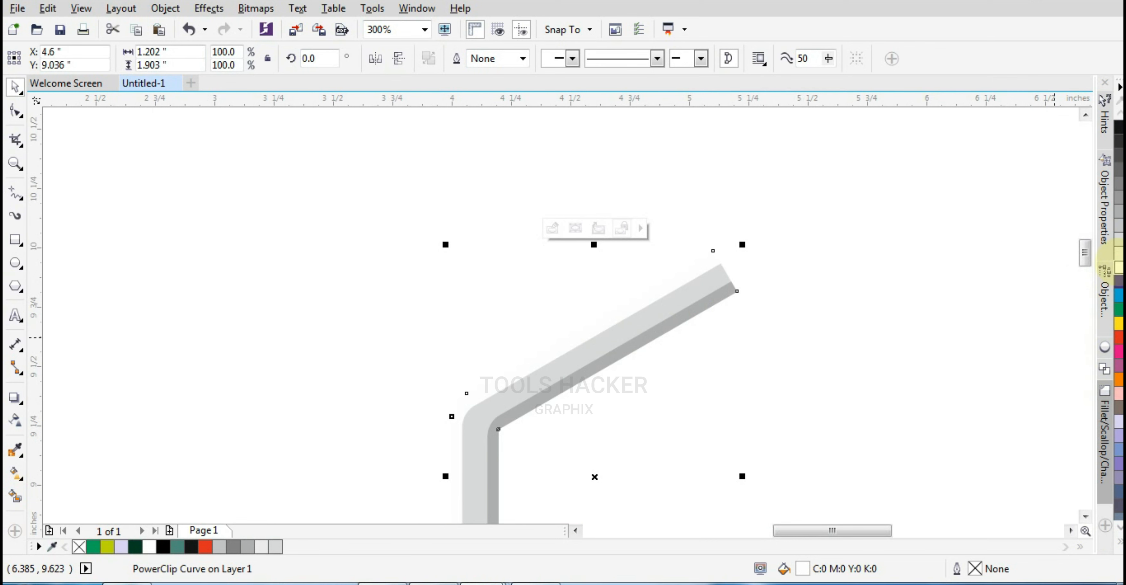
pyautogui.click(1118, 254)
pyautogui.click(954, 308)
pyautogui.scroll(-3, 814, 324)
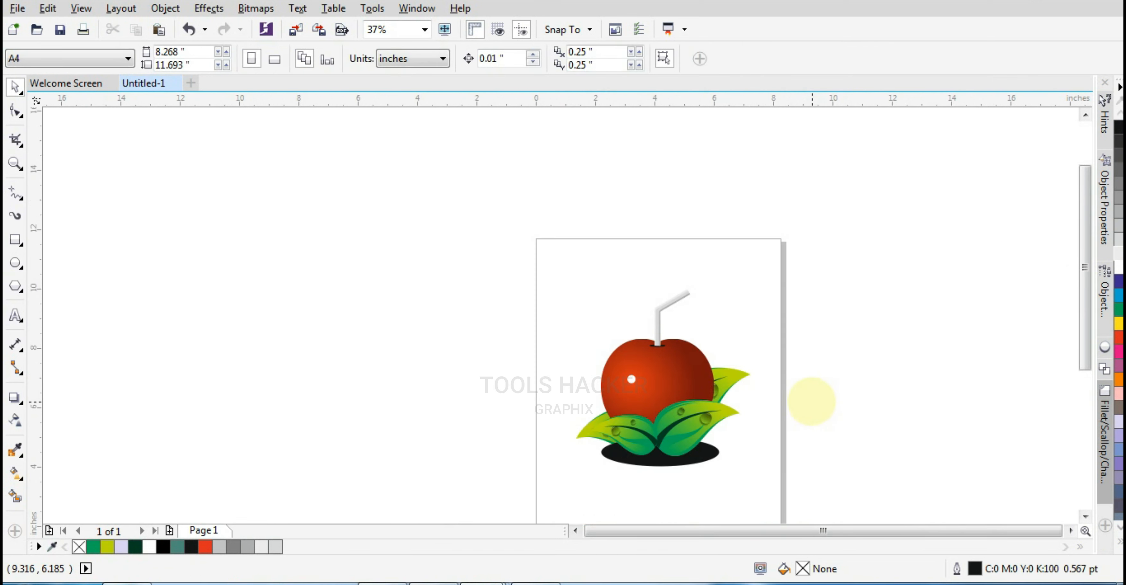
pyautogui.press('z')
pyautogui.moveTo(555, 242); pyautogui.dragTo(786, 473)
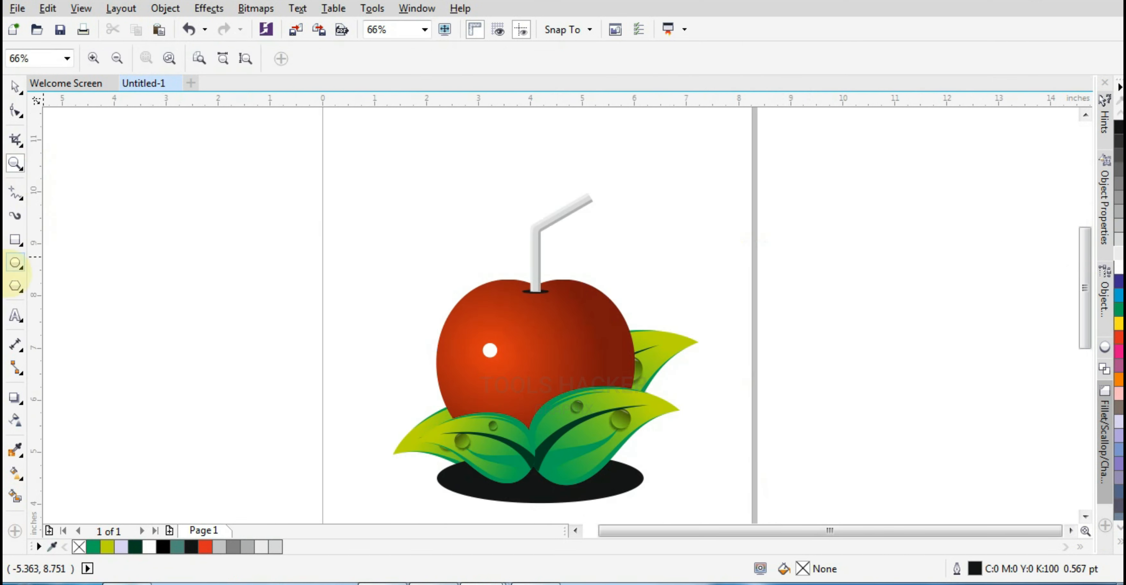